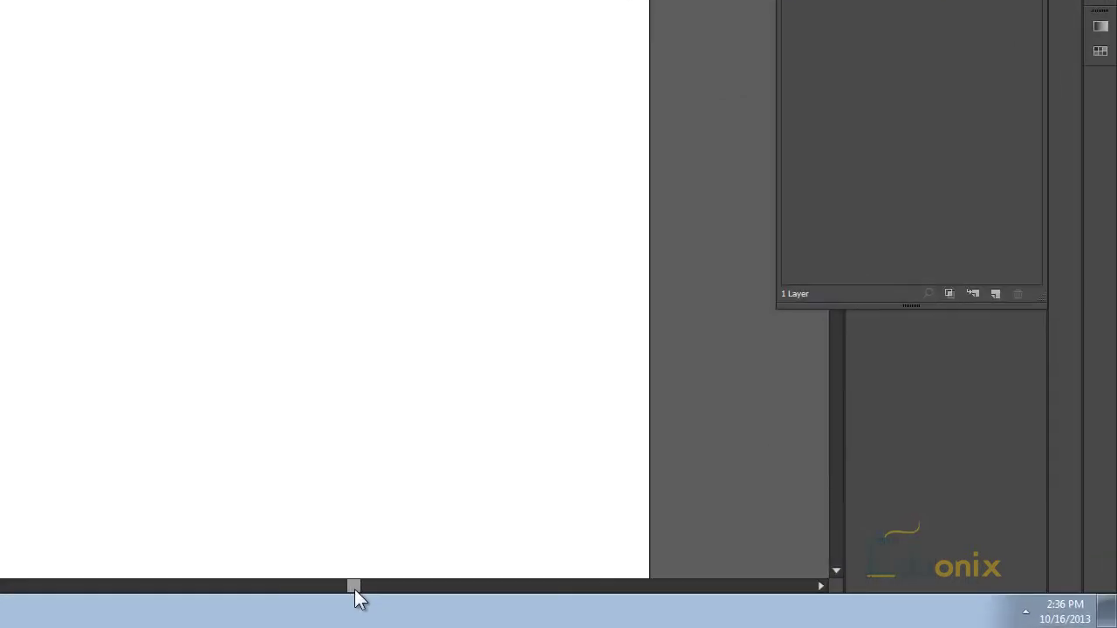
Step: Pan back and forth across the blank artboard with the Hand tool
left_click_drag(354, 588, 353, 589)
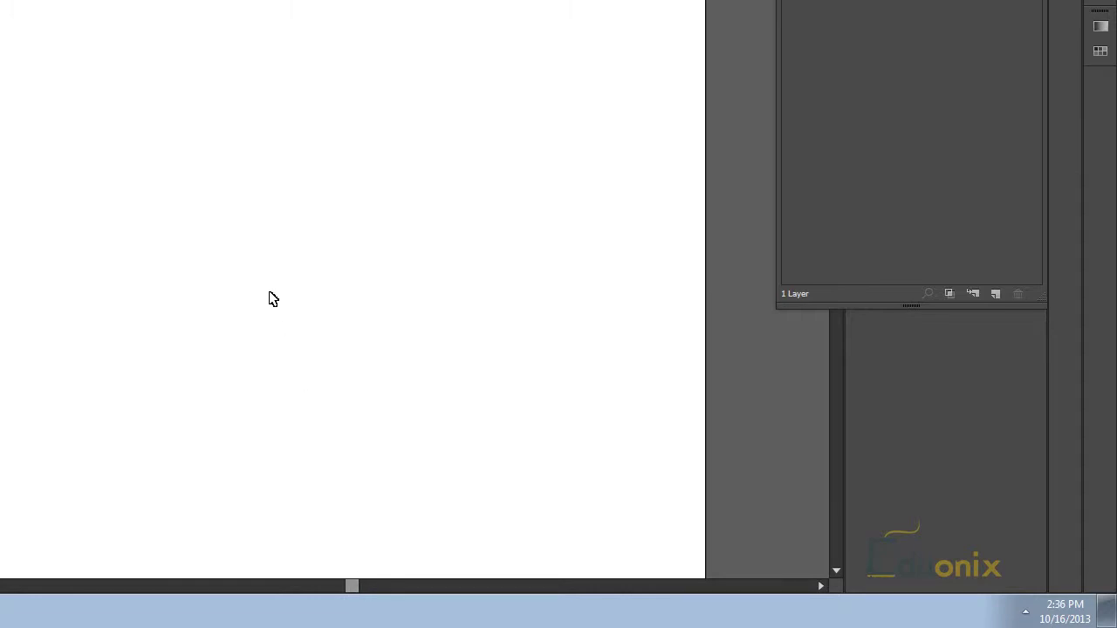
key("i")
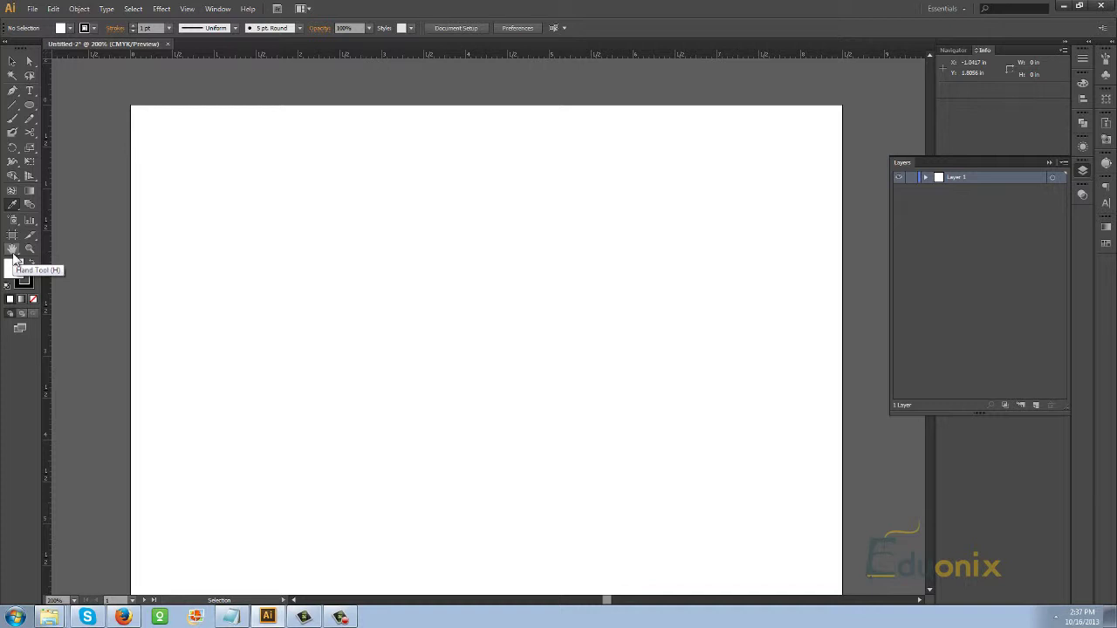
left_click(13, 250)
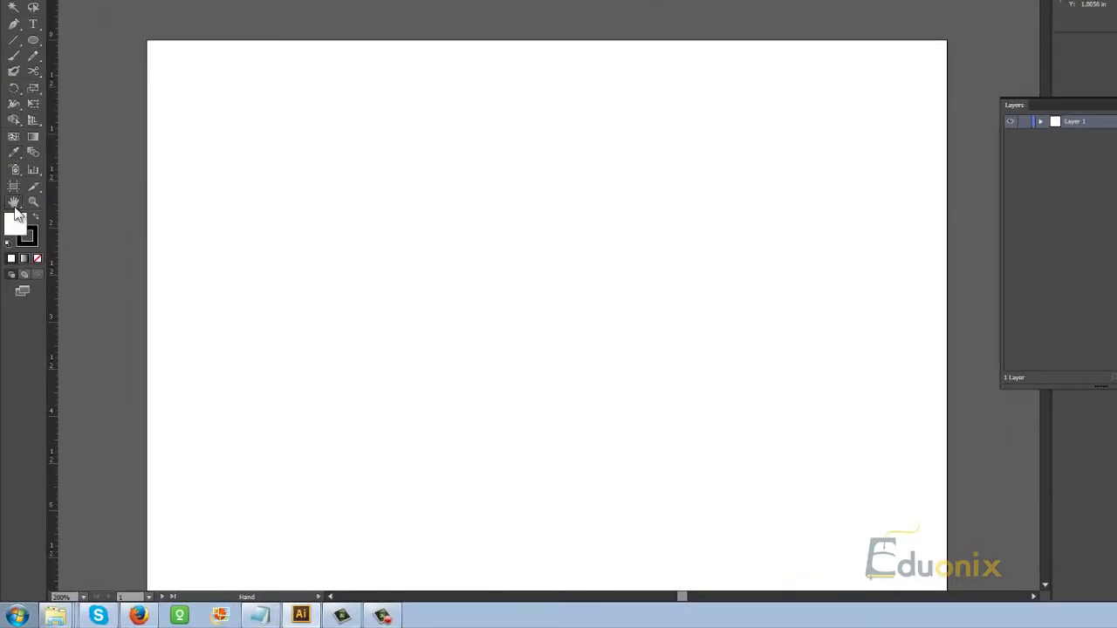
left_click_drag(14, 208, 81, 202)
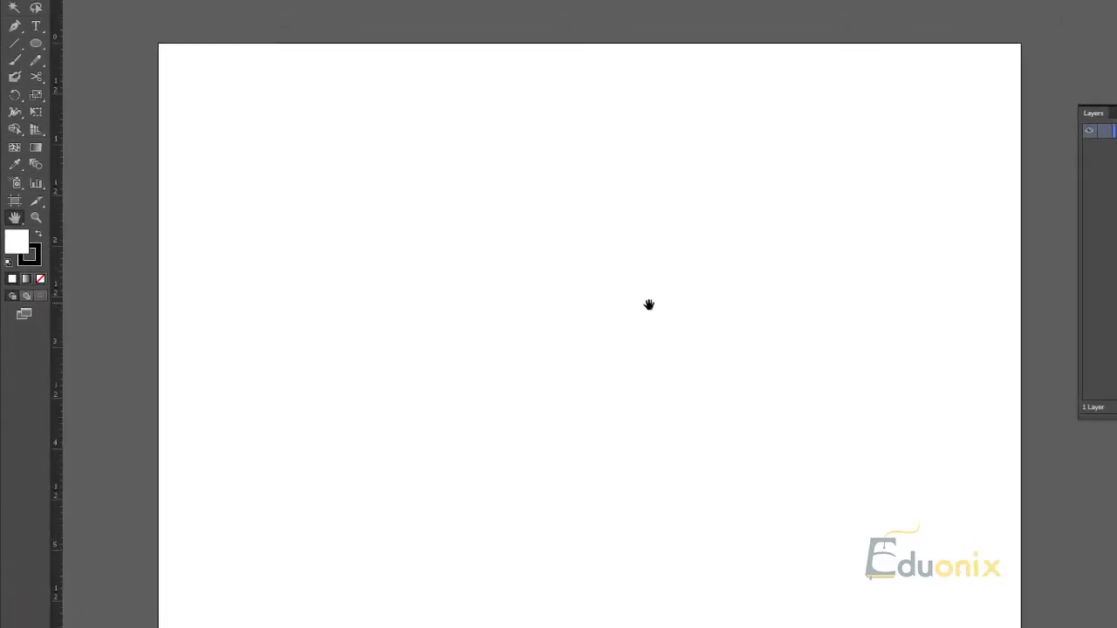
left_click_drag(650, 303, 389, 243)
left_click_drag(833, 326, 469, 411)
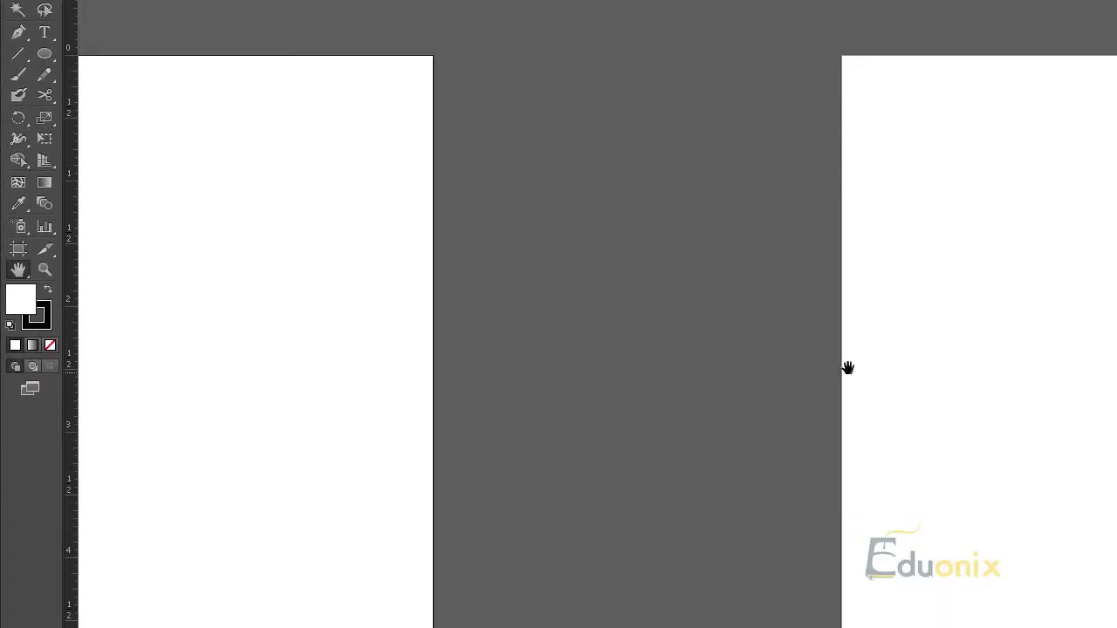
left_click_drag(847, 367, 334, 358)
left_click_drag(724, 371, 641, 362)
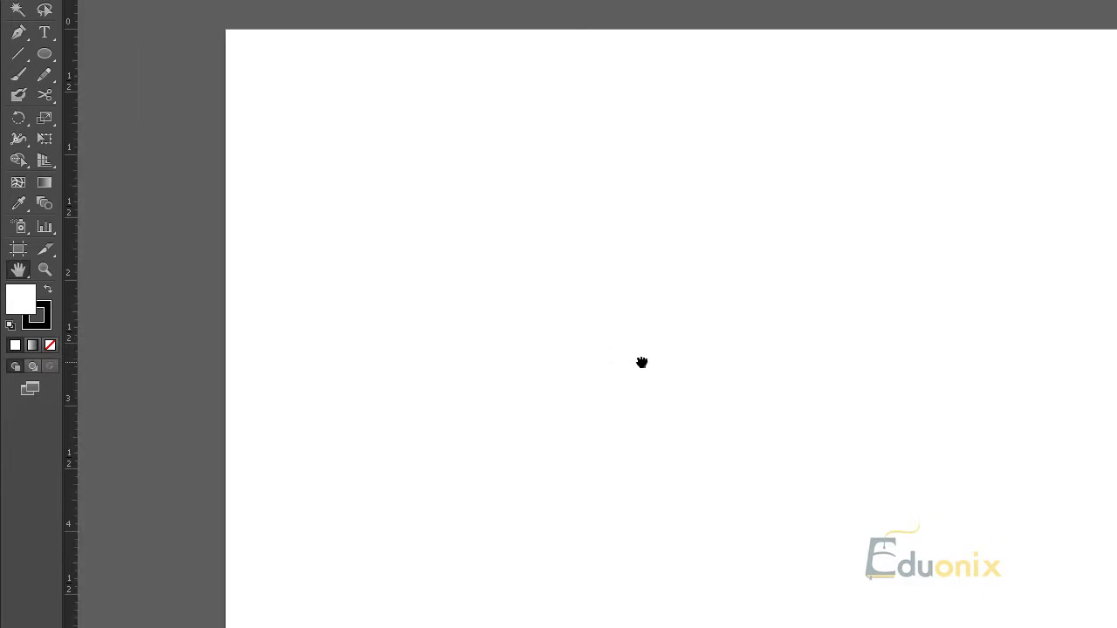
left_click_drag(305, 339, 1004, 375)
left_click_drag(155, 375, 786, 346)
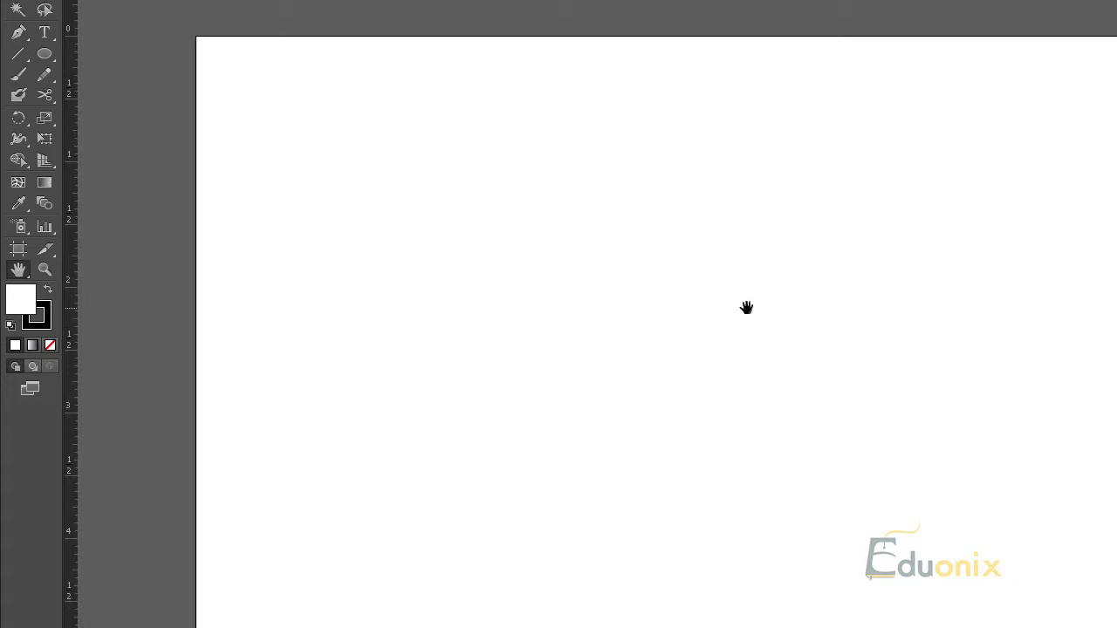
Step: Draw an ellipse and two overlapping circles in a row, the last circle about 3.3 in wide
left_click(45, 53)
mouse_move(385, 174)
left_mouse_down()
mouse_move(501, 294)
mouse_move(693, 439)
mouse_move(734, 489)
left_mouse_up()
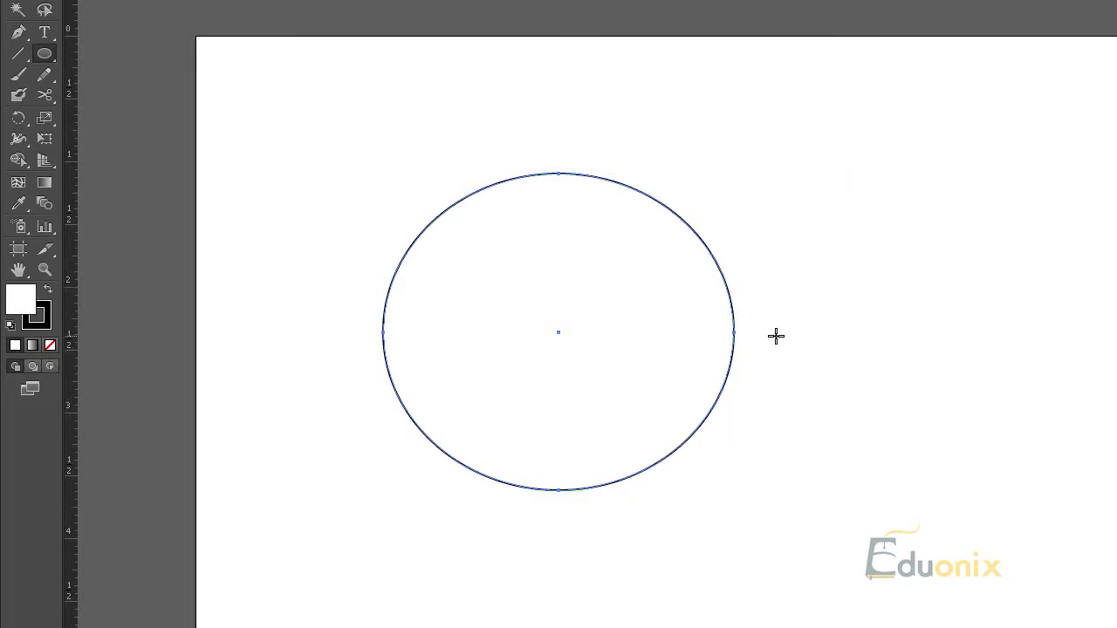
left_click_drag(771, 332, 892, 400)
left_click_drag(924, 333, 1115, 412)
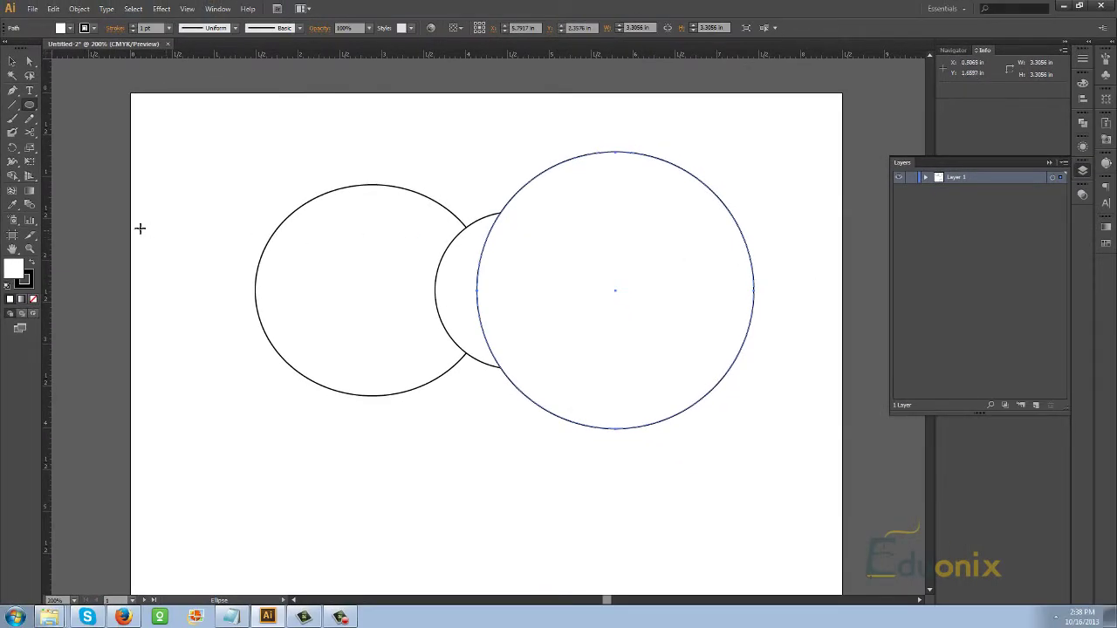
Step: Nudge the large circle slightly down and draw a fourth circle about 2.56 in wide overlapping the artboard's right edge
key("h")
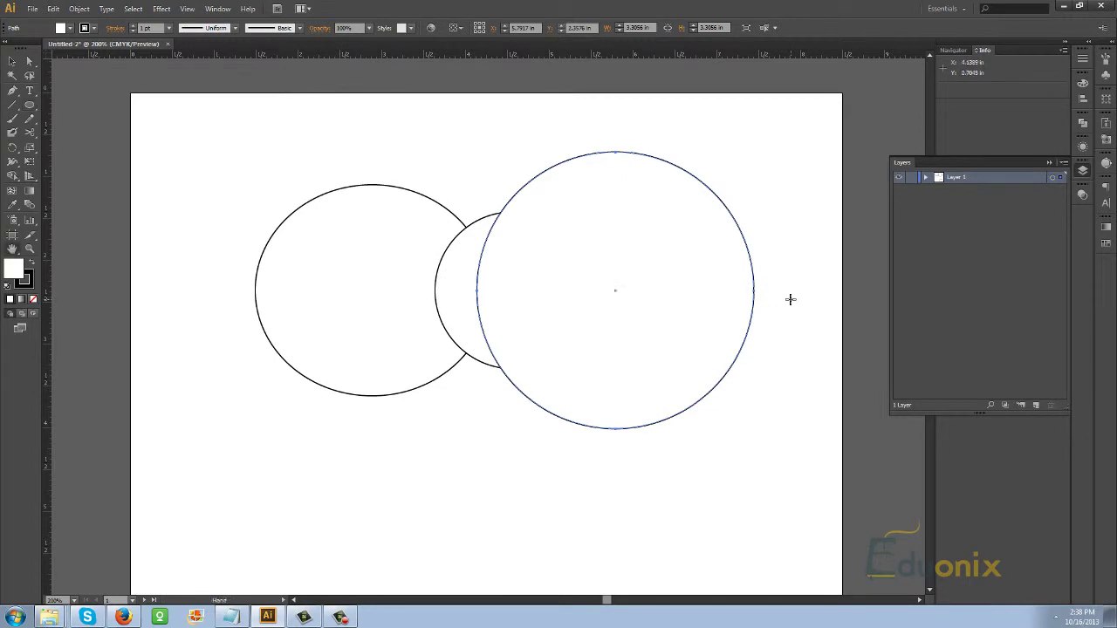
left_click(29, 104)
key("space")
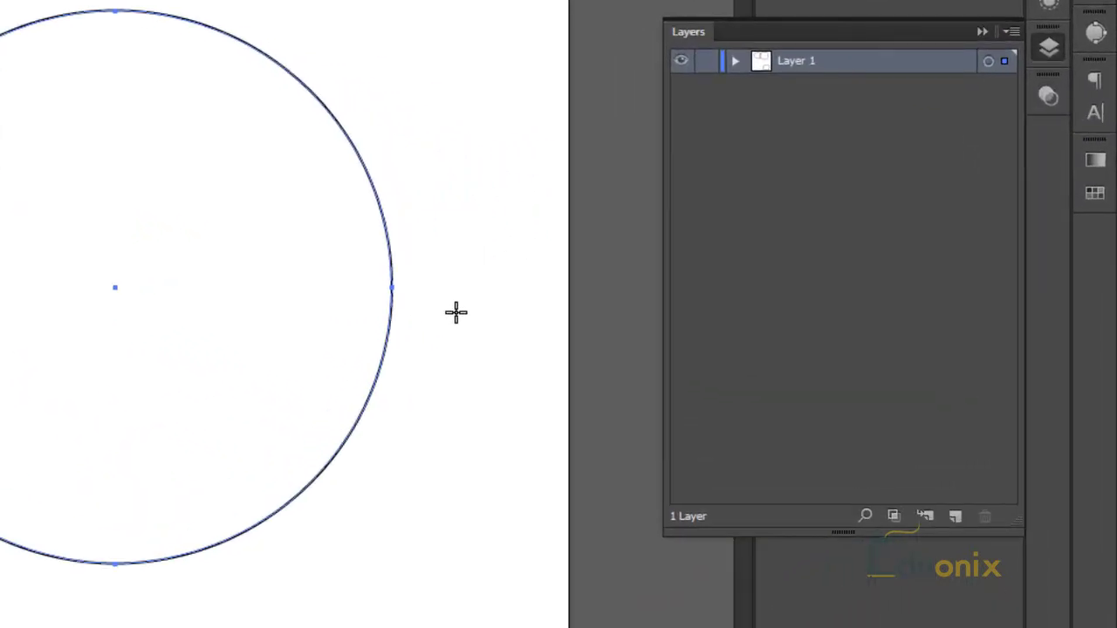
key("space")
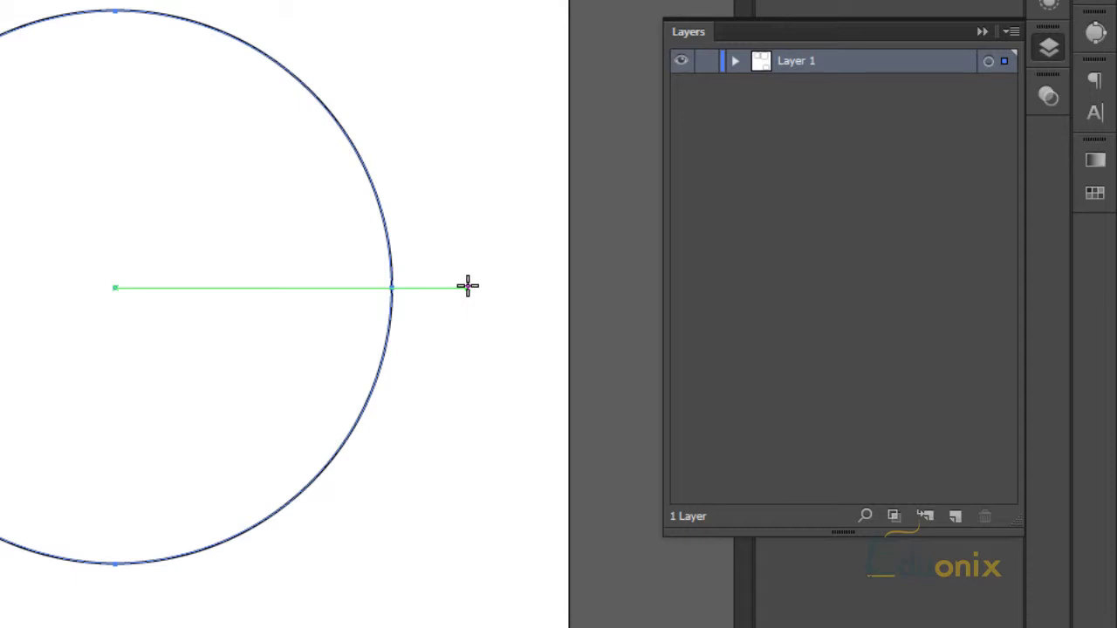
key("Down")
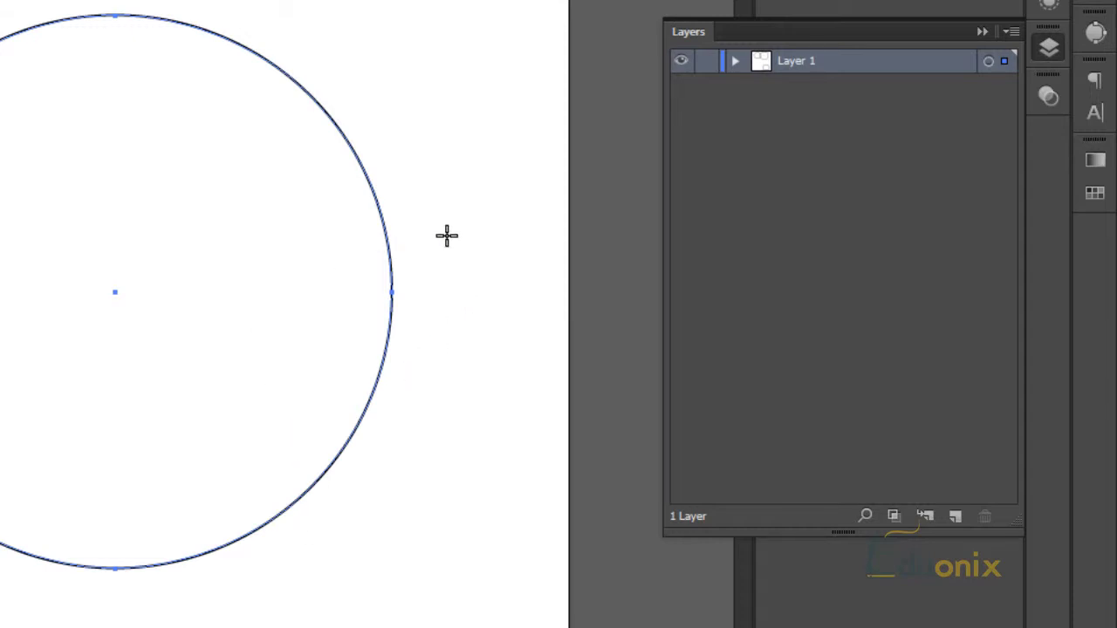
left_click_drag(414, 296, 522, 507)
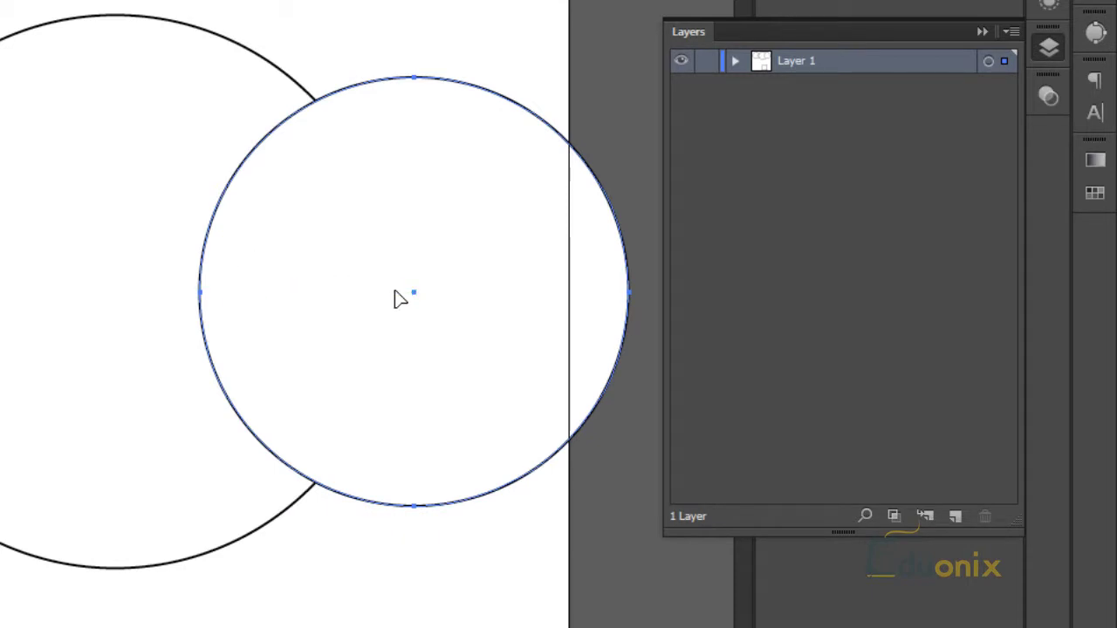
Step: Zoom in on the fourth circle, pan to its outline, and zoom back out to 200%
key("ctrl+space")
left_click_drag(95, 218, 420, 404)
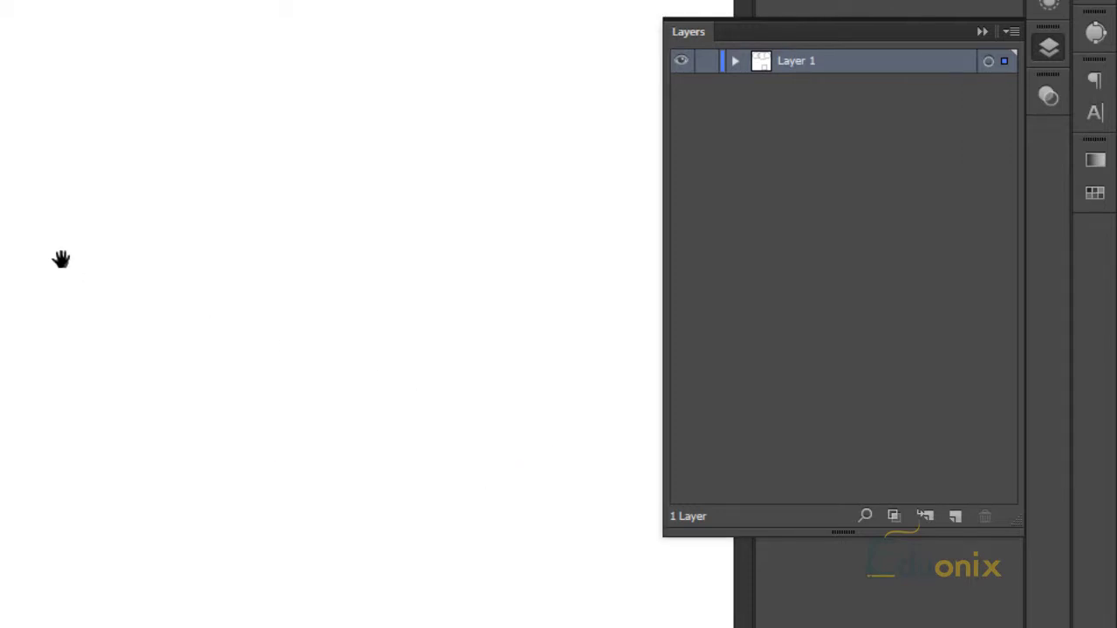
left_click_drag(23, 317, 262, 346)
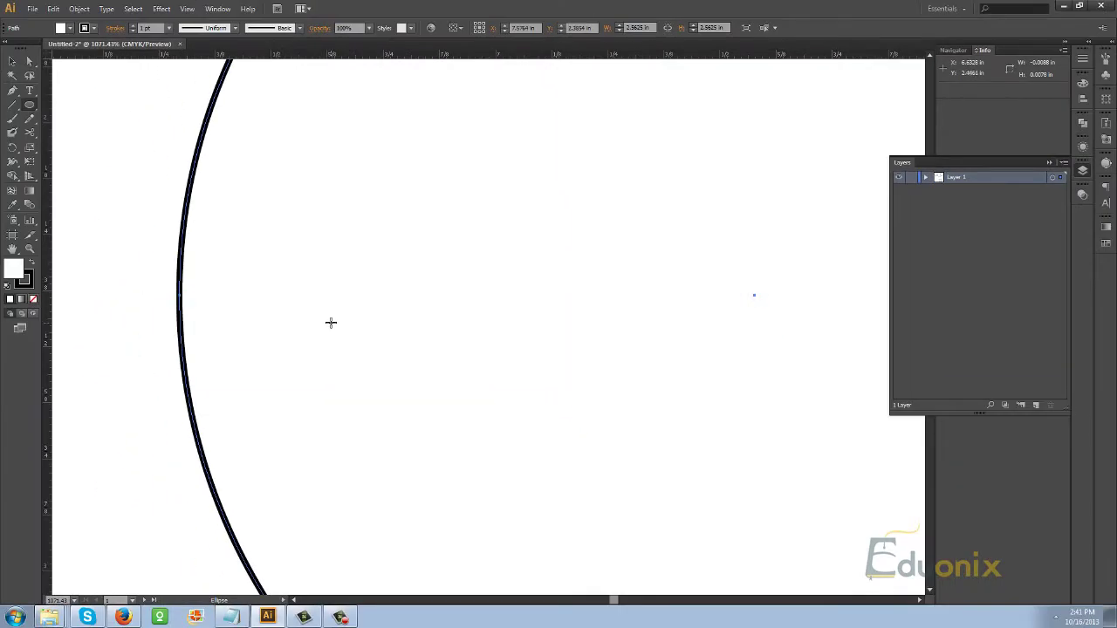
key("z")
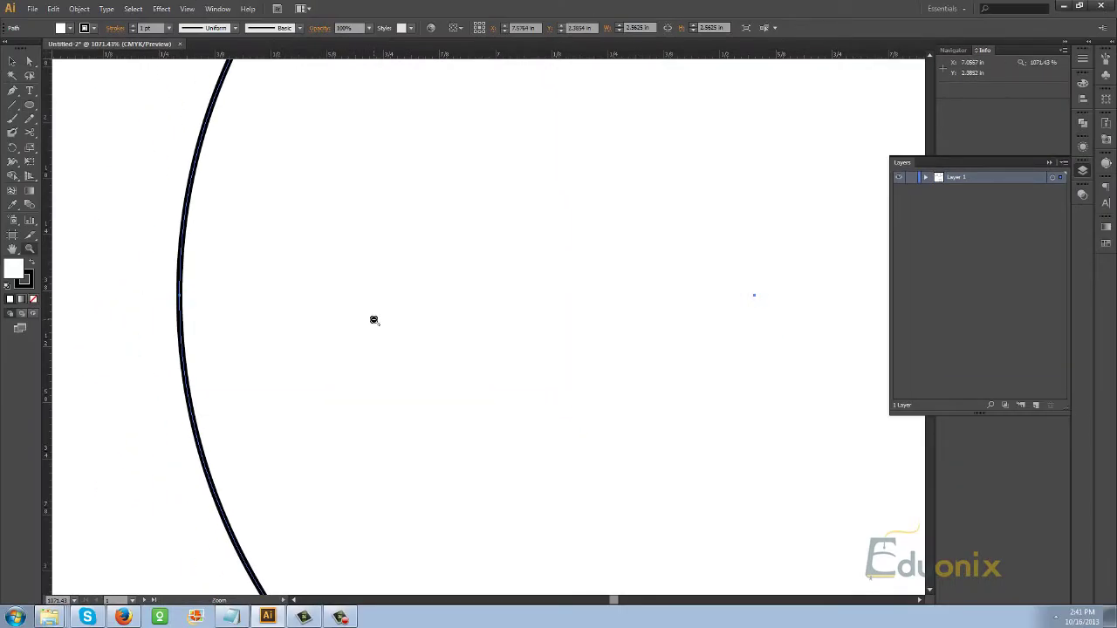
left_click(374, 319, "alt")
left_click(536, 320, "alt")
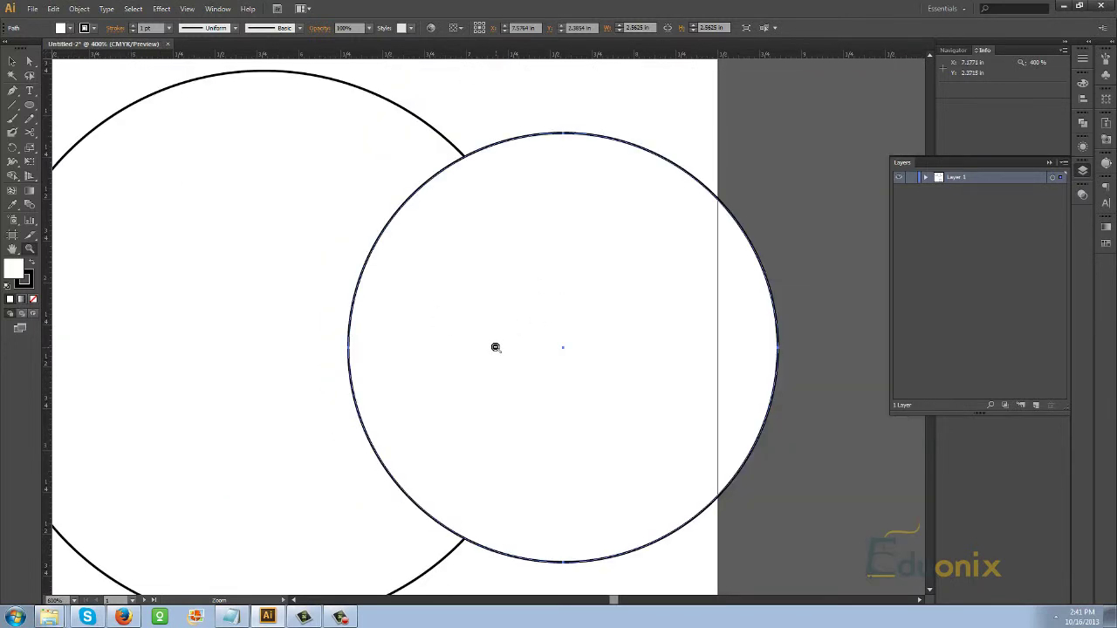
left_click(484, 344, "alt")
left_click_drag(267, 302, 371, 316)
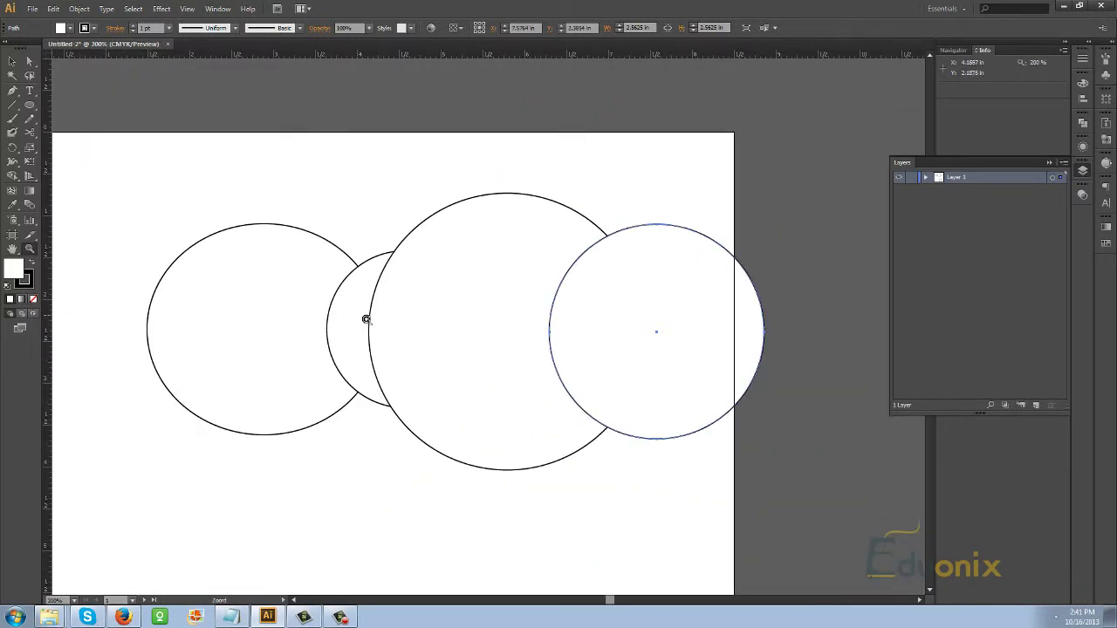
Step: Select the ellipse and all three circles together and delete them from the artboard
left_click(33, 63)
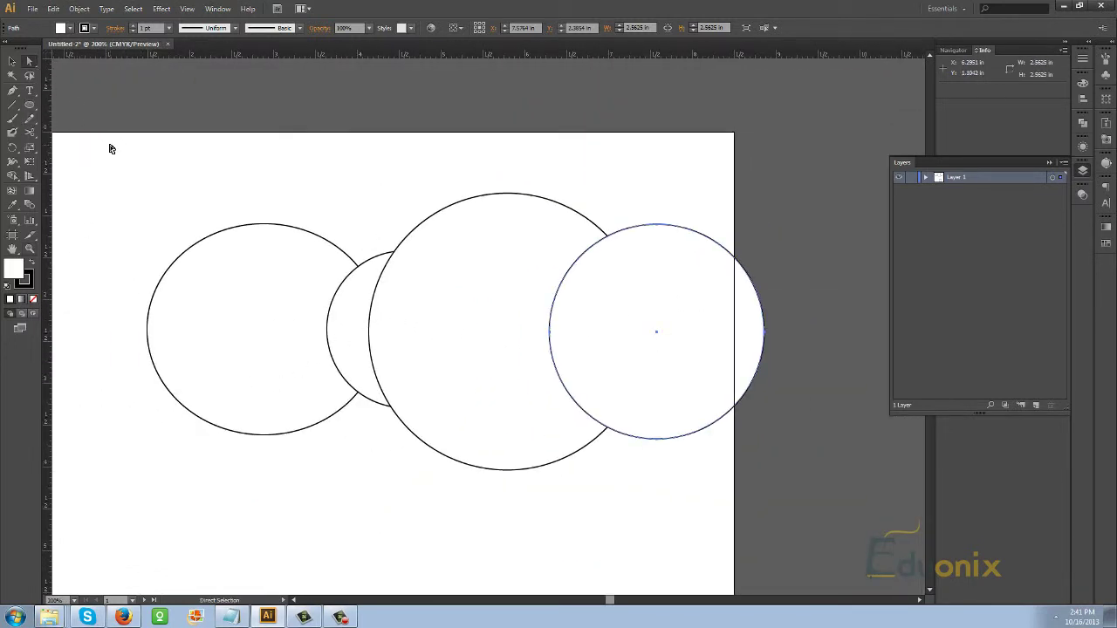
left_click_drag(110, 144, 786, 522)
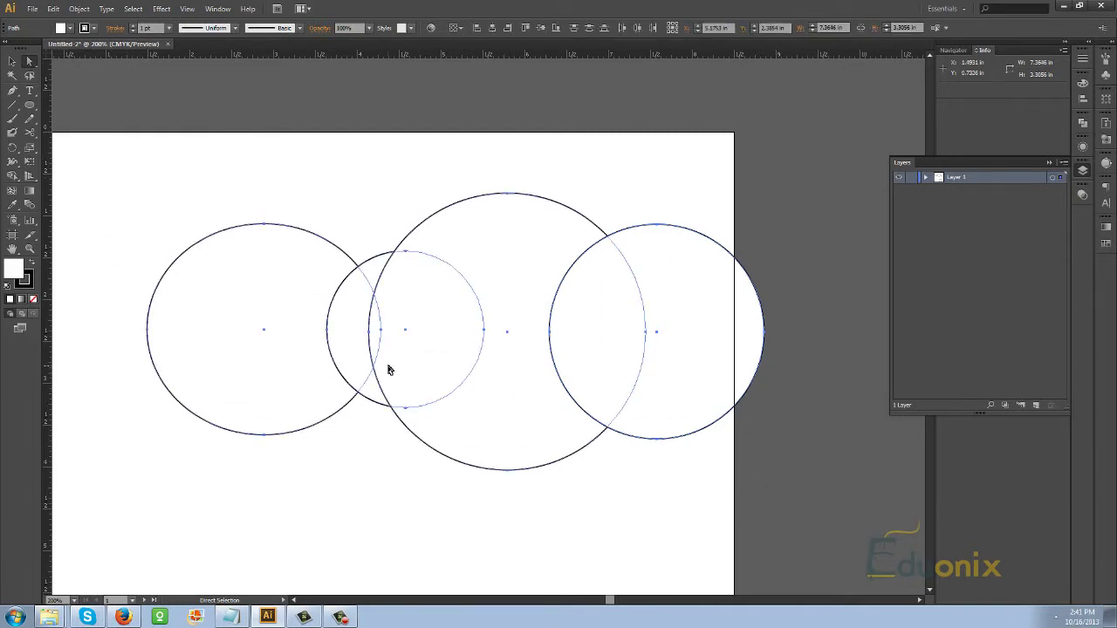
key("space")
key("space")
left_click_drag(388, 364, 374, 337)
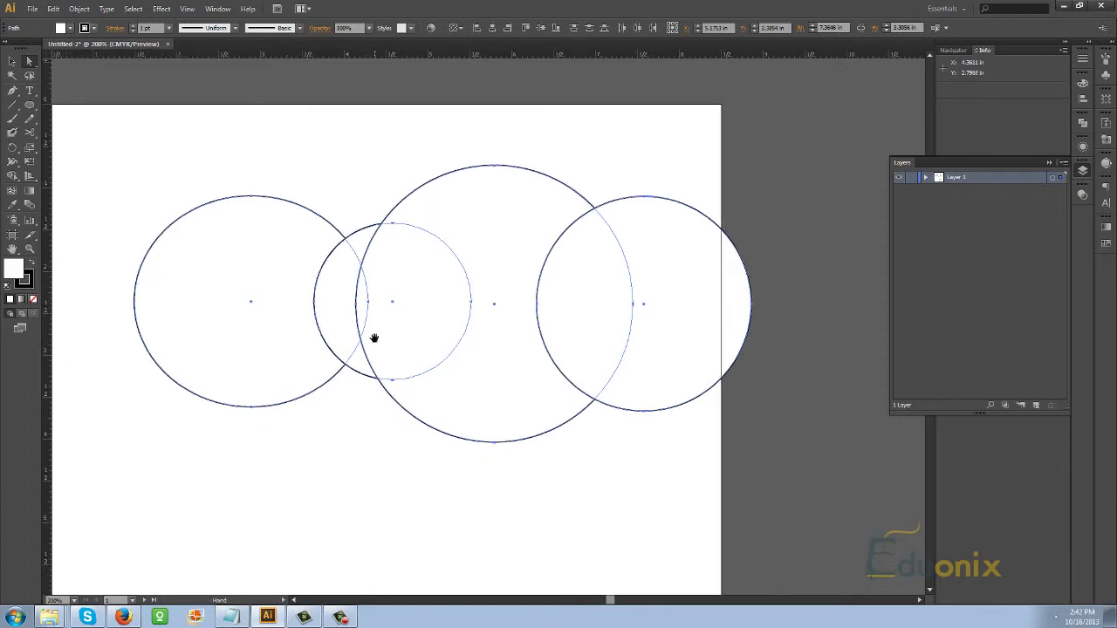
key("Delete")
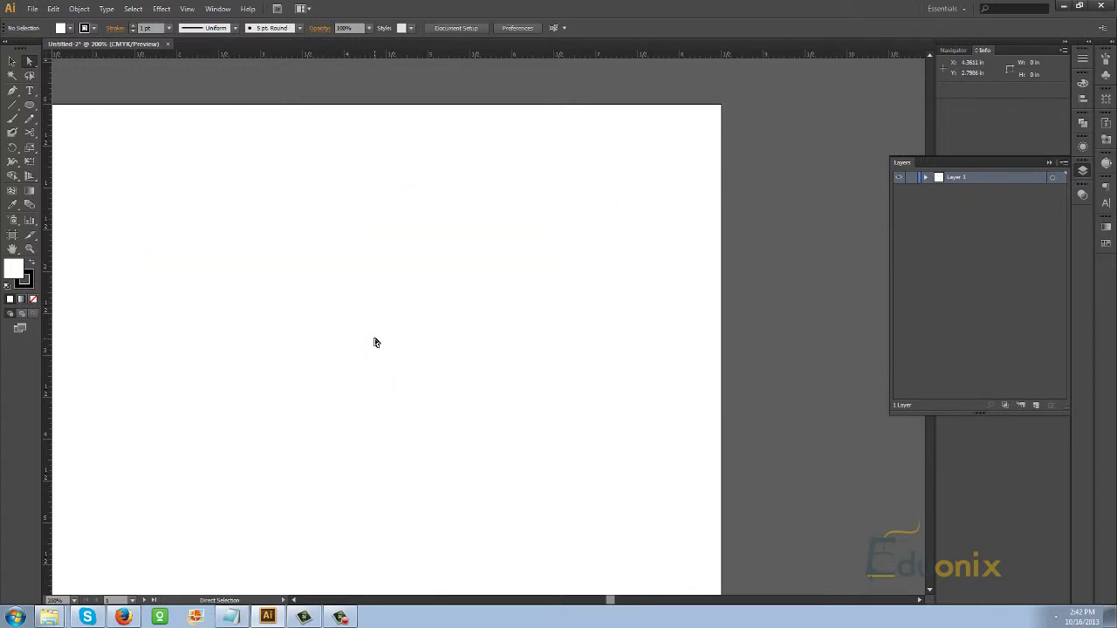
Step: Draw a circle about 1.68 in wide on the artboard's left half and swap its colours to black fill and white stroke
key("ctrl+space")
left_click(30, 251)
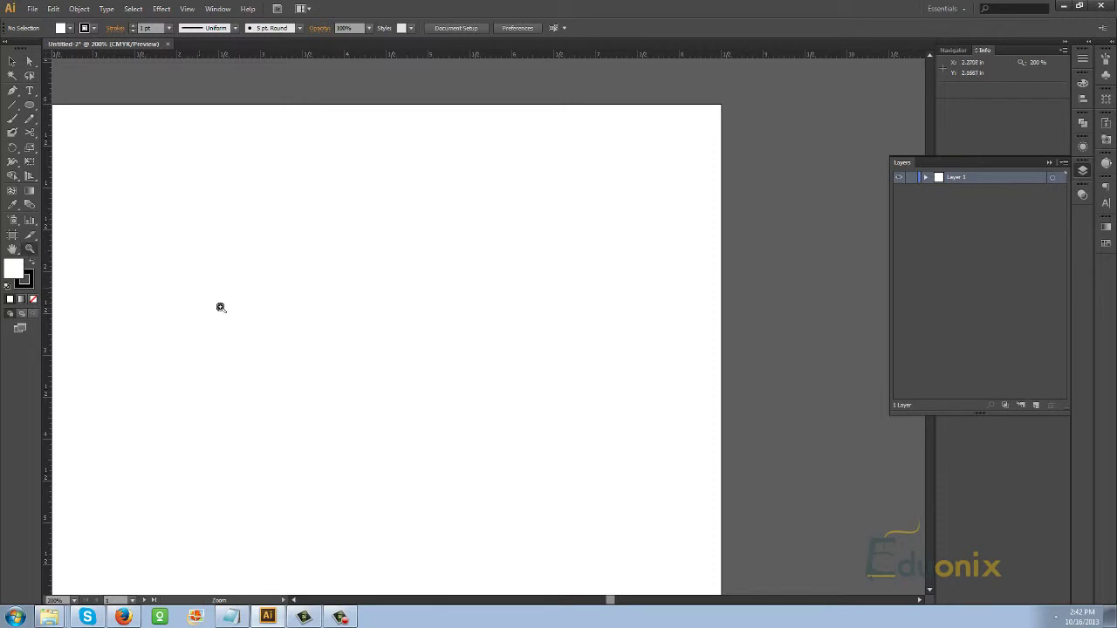
key("space")
left_click_drag(222, 330, 360, 300)
left_click_drag(317, 320, 323, 306)
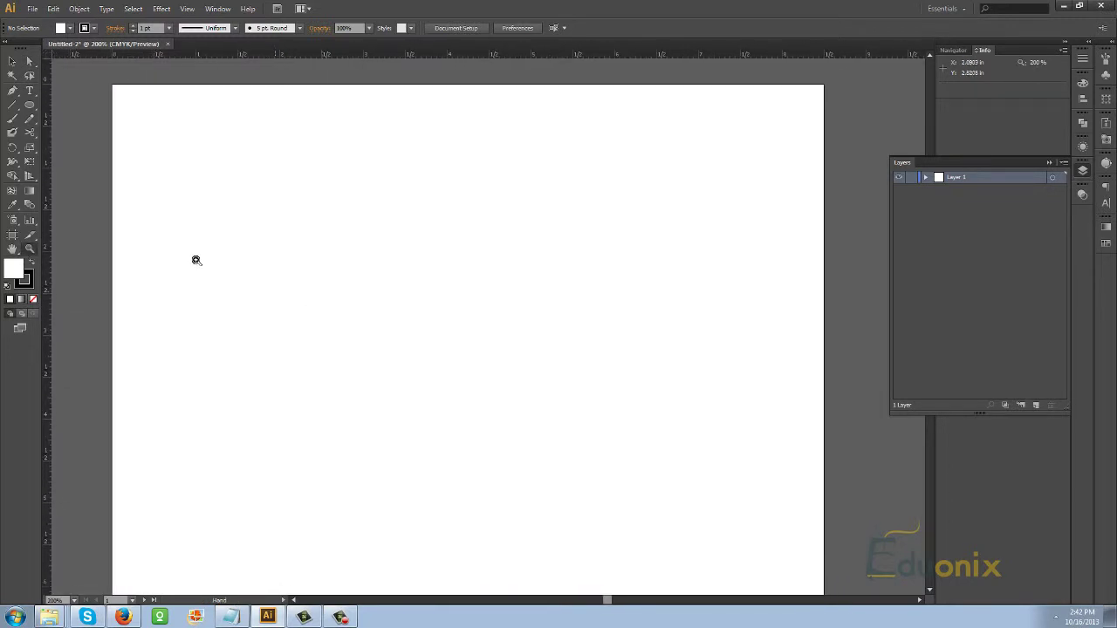
left_click(30, 105)
mouse_move(234, 217)
left_mouse_down()
mouse_move(374, 331)
mouse_move(374, 356)
left_mouse_up()
left_click(32, 263)
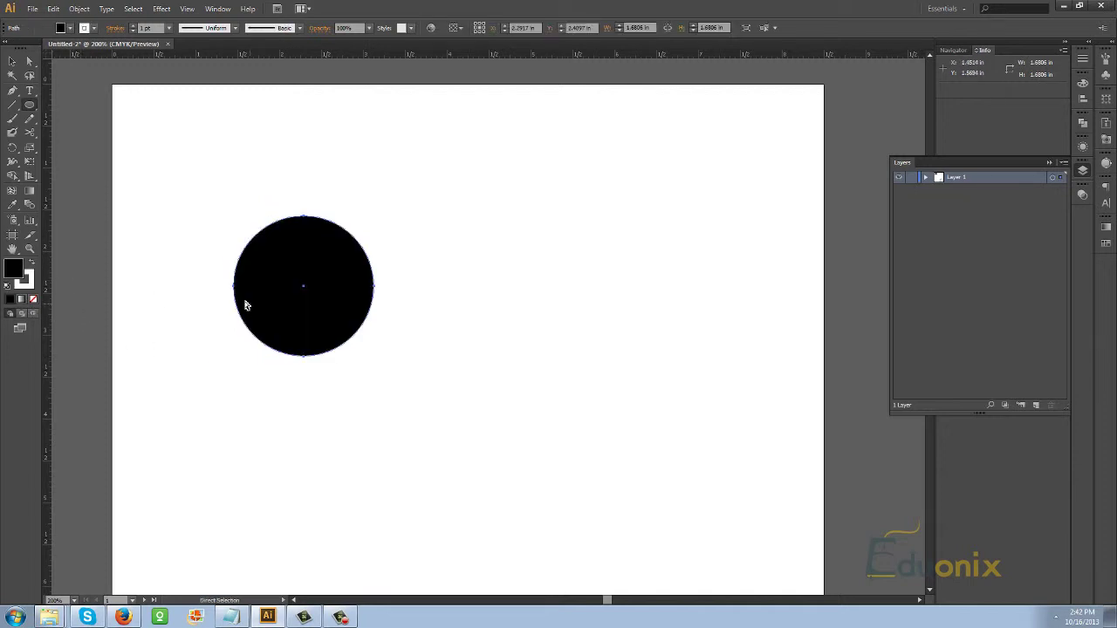
Step: Duplicate the black circle twice, placing one copy level with it on the artboard's right half and one below between them
left_click_drag(284, 318, 498, 525)
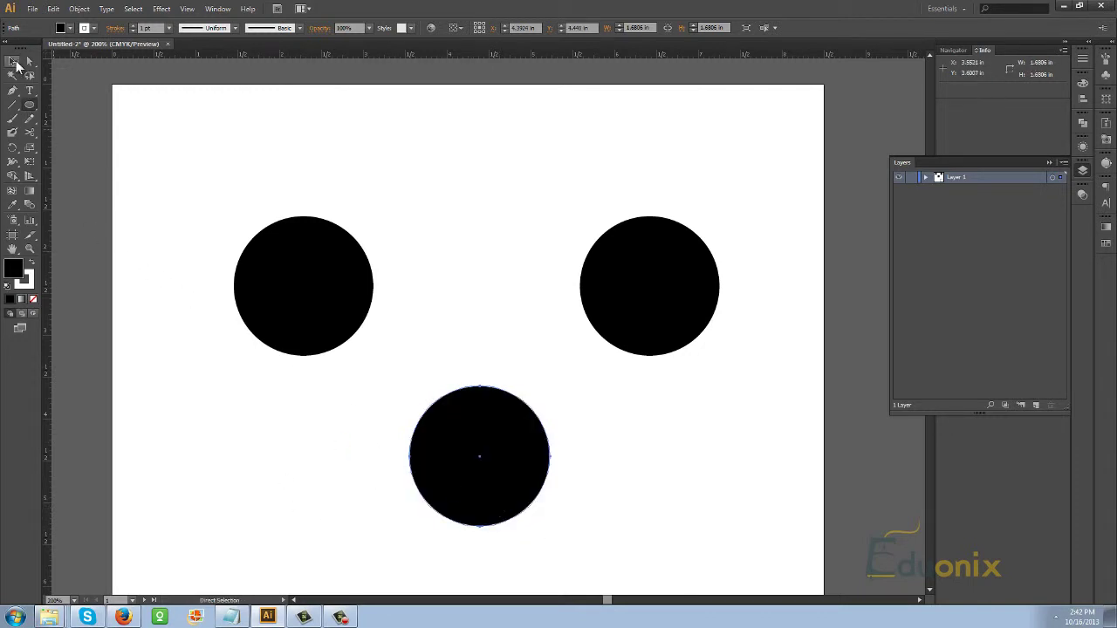
left_click(12, 61)
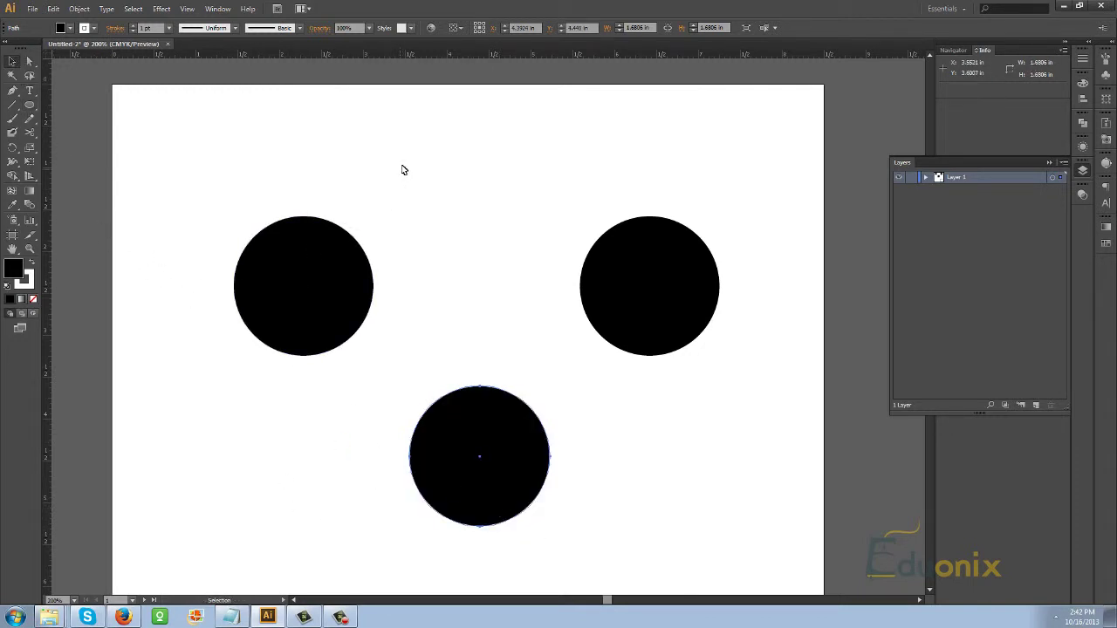
Step: Zoom out from the black circle to 150% so all three circles fit in view, and clear the selection
key("z")
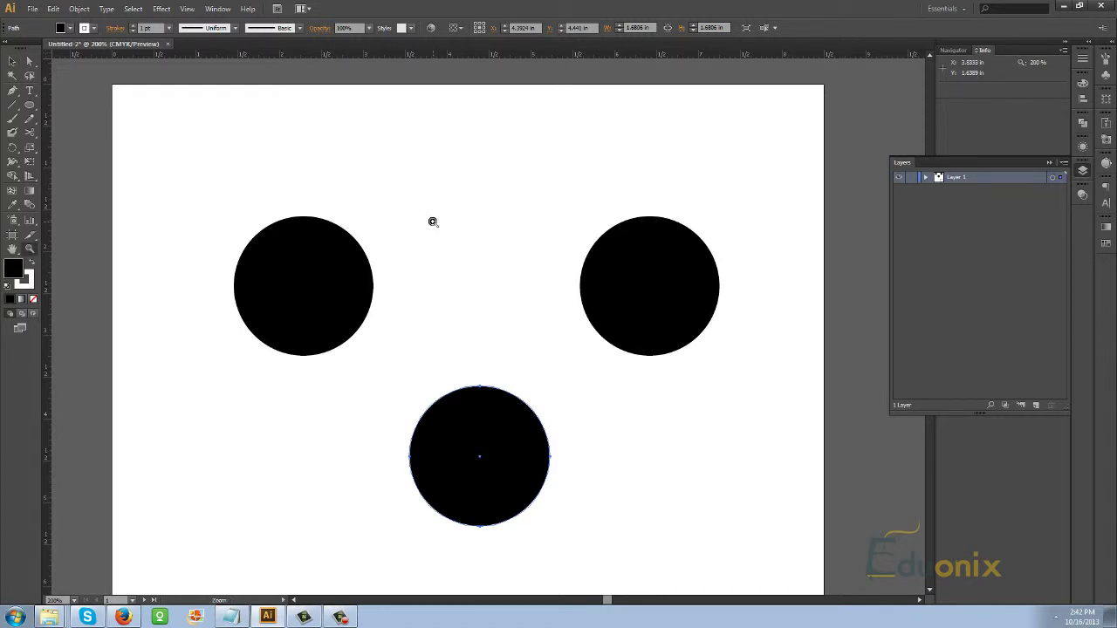
key("alt")
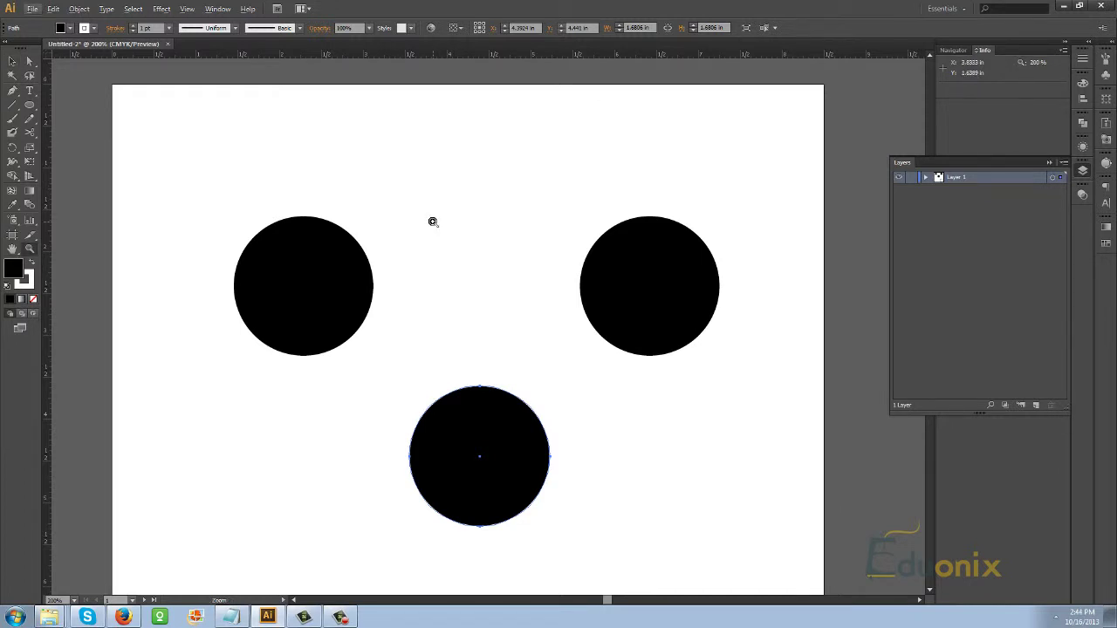
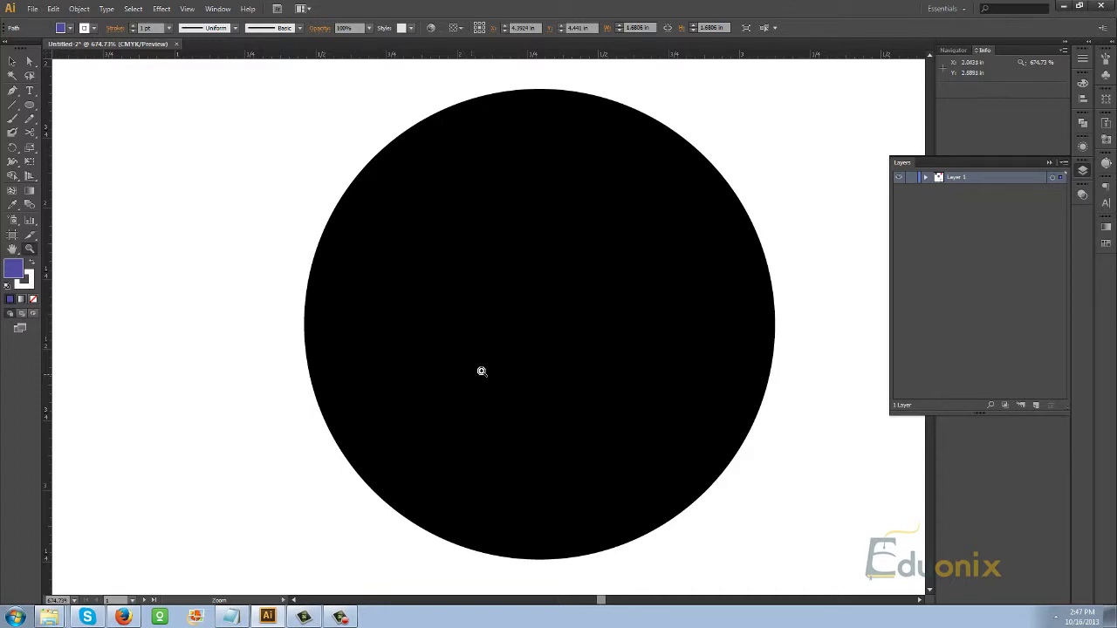
key("ctrl+minus")
key("ctrl+minus")
key("ctrl+minus")
key("ctrl+minus")
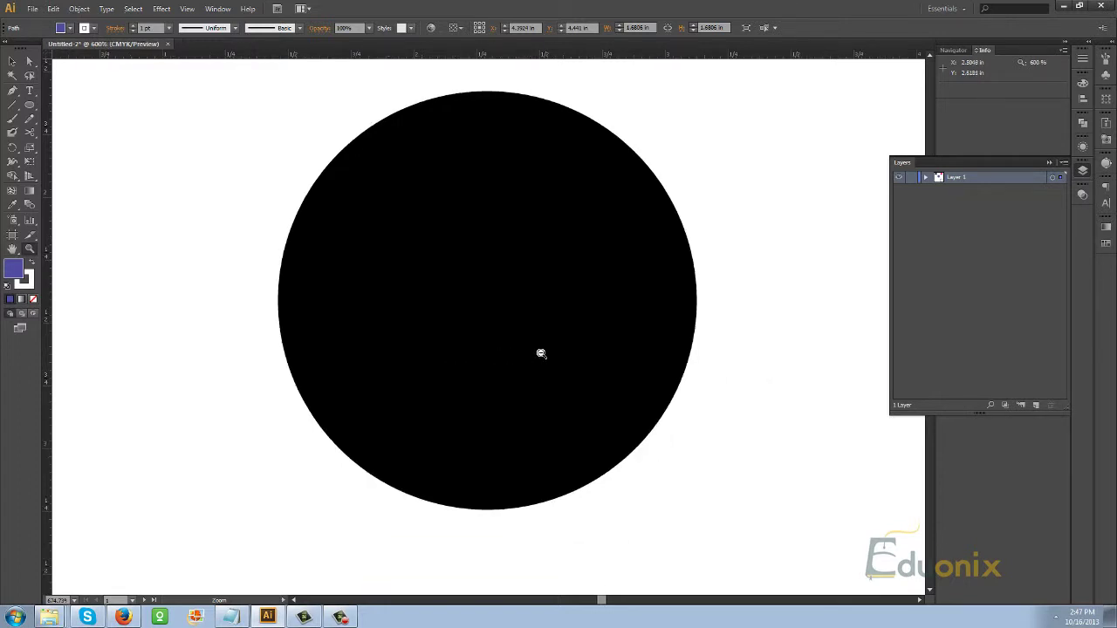
left_click(453, 302, "ctrl")
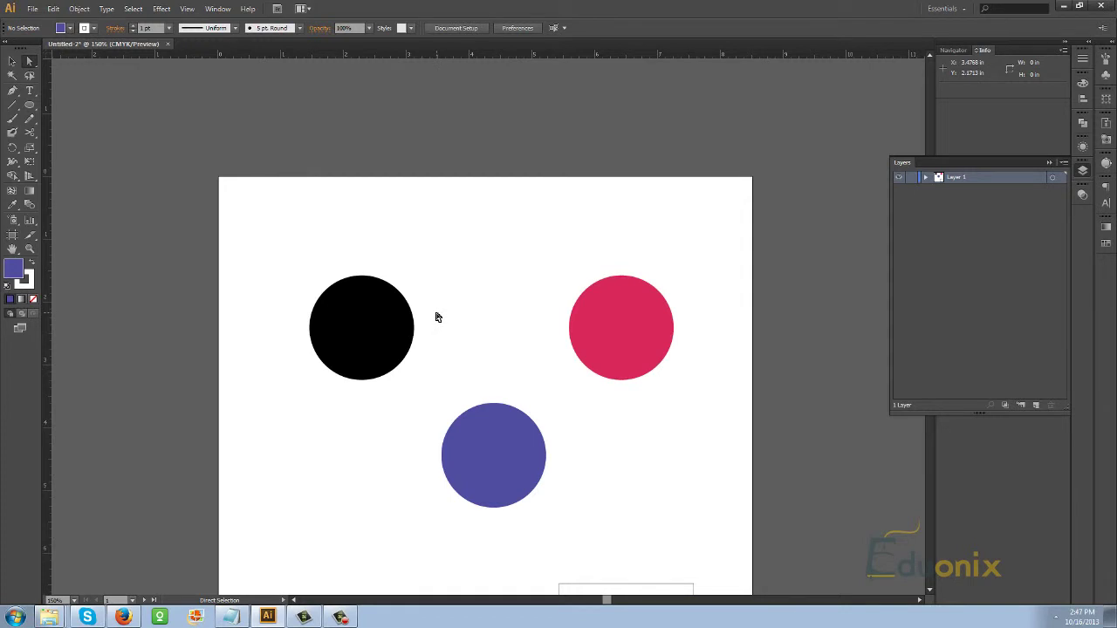
Step: Activate the Rectangle tool and zoom the artboard between 150% and 200%, ending at 200%
scroll(463, 313, "down", 1)
key("m")
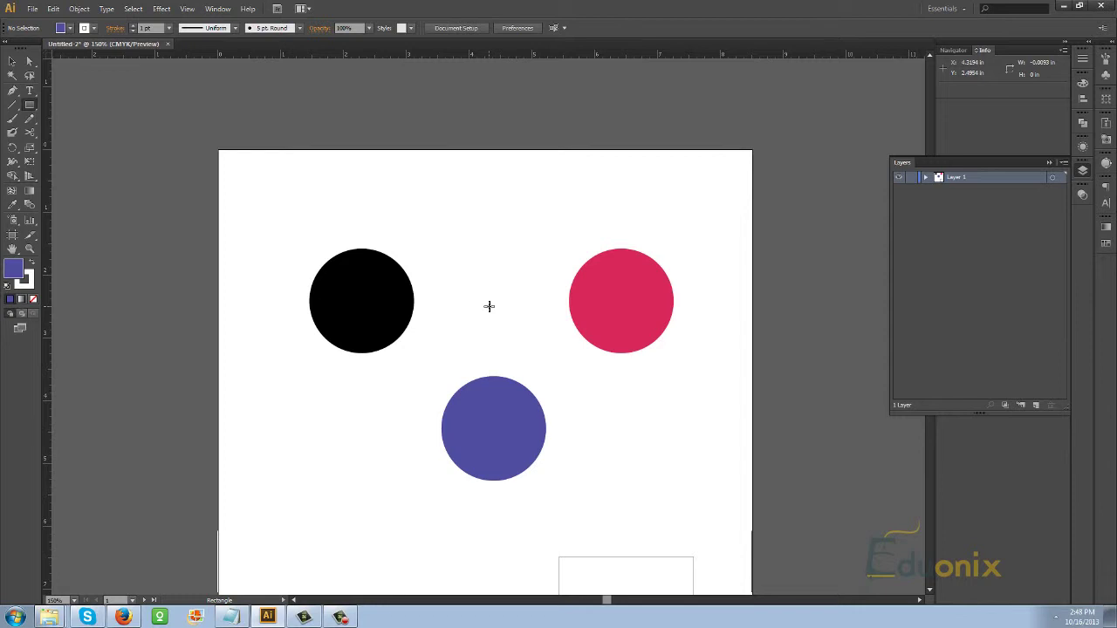
key("a")
key("ctrl+plus")
key("ctrl+minus")
key("ctrl+plus")
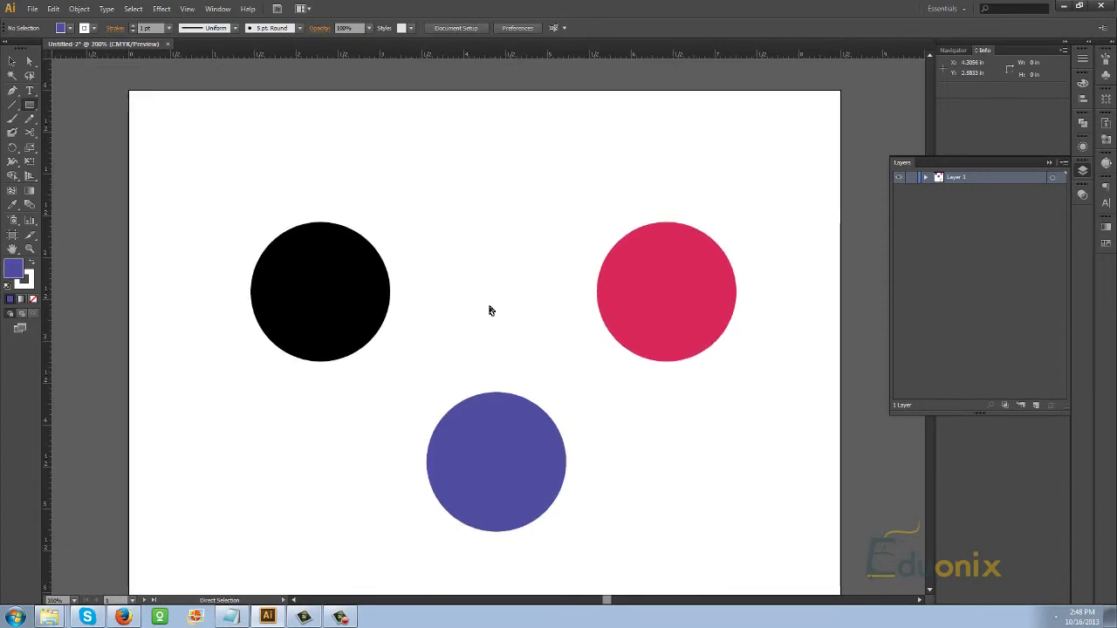
Step: Zoom the document out to 50% to see both artboards, and zoom in to 400% on the circles
key("ctrl+minus")
key("ctrl+plus")
key("ctrl+minus")
key("ctrl+minus")
key("ctrl+minus")
key("ctrl+minus")
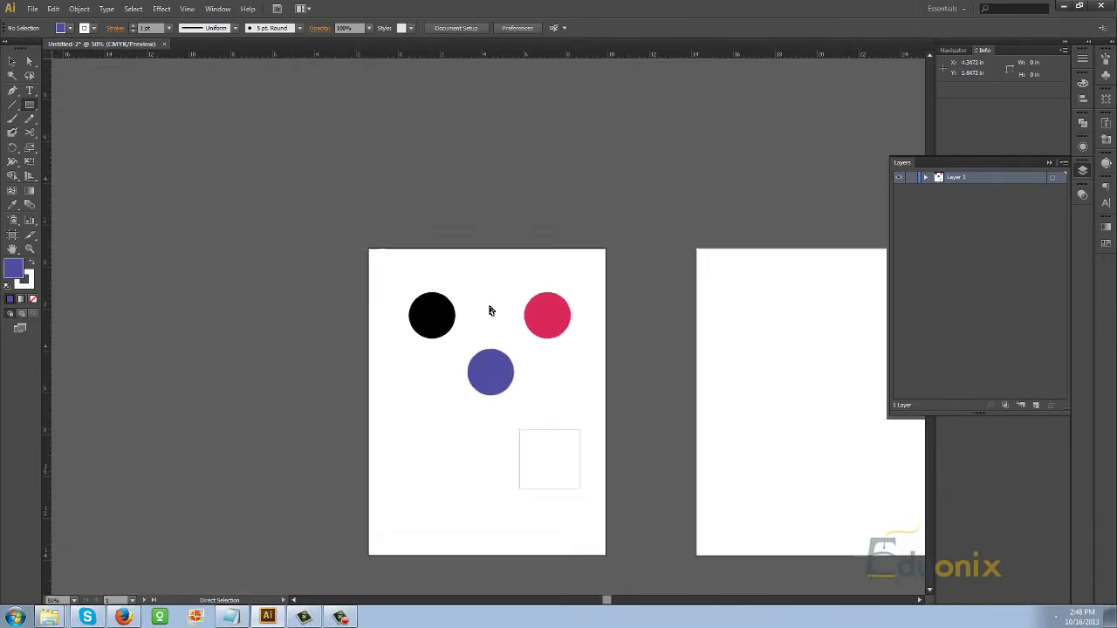
key("ctrl+plus")
key("ctrl+plus")
key("ctrl+plus")
key("ctrl+plus")
key("ctrl+plus")
key("ctrl+plus")
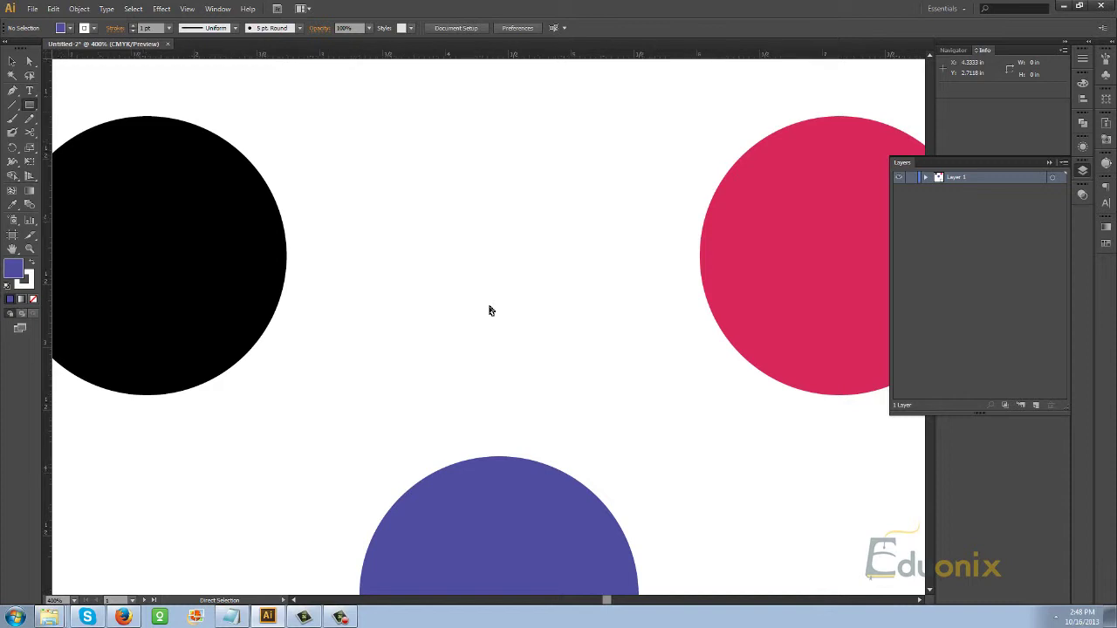
Step: Activate the Rectangle tool and zoom the document between 200% and 150%, ending at 100% with the whole first artboard in view
key("ctrl+minus")
key("ctrl+minus")
key("ctrl+minus")
key("m")
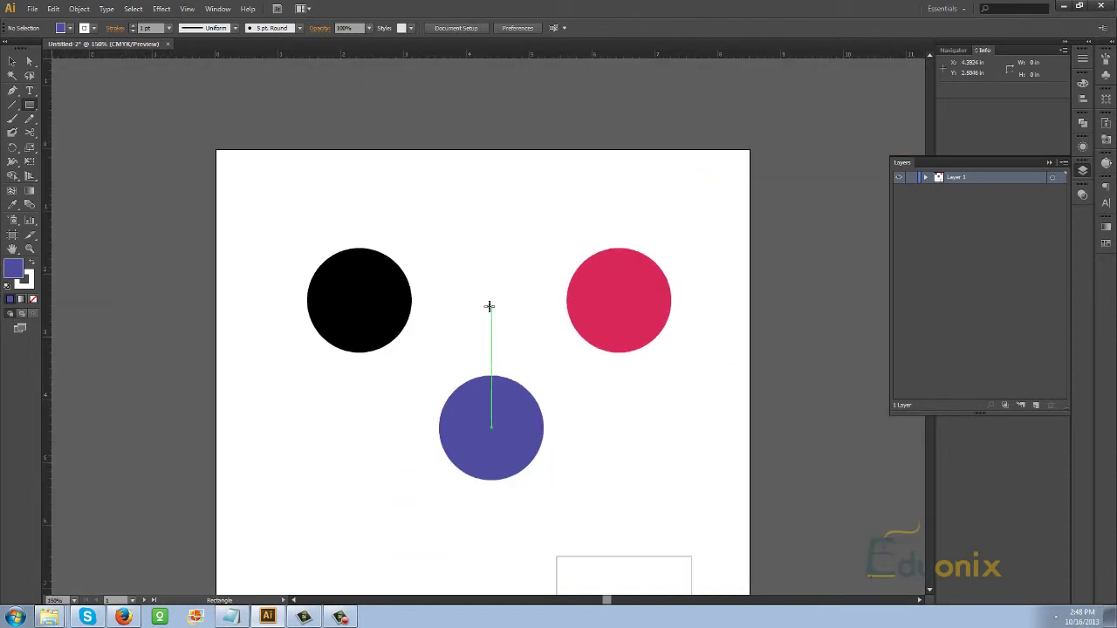
key("ctrl+plus")
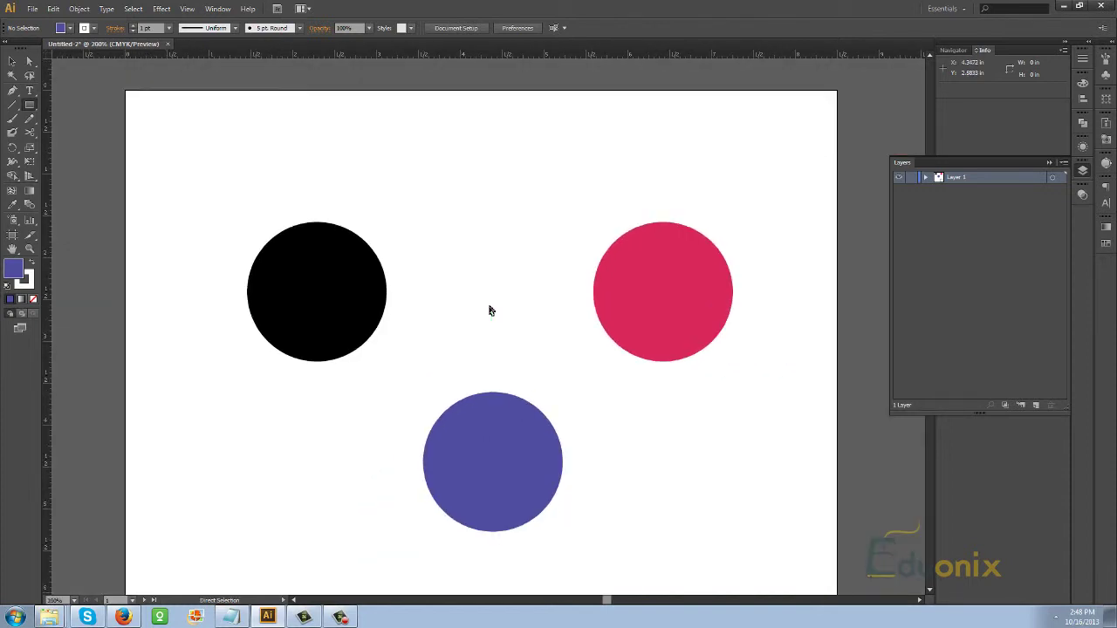
key("ctrl+minus")
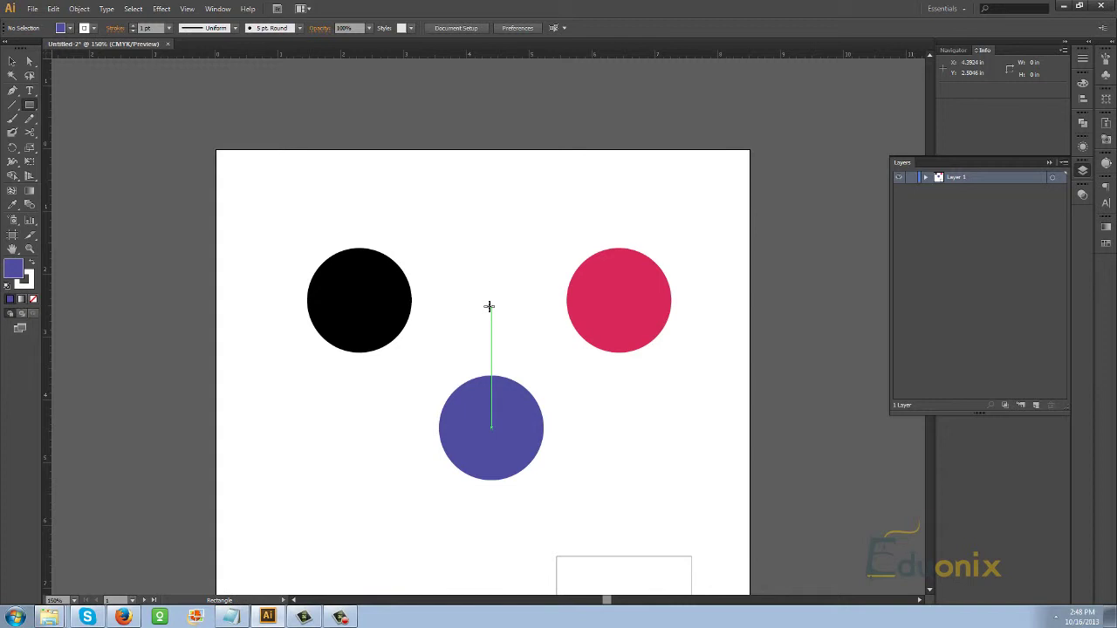
key("ctrl")
key("ctrl+minus")
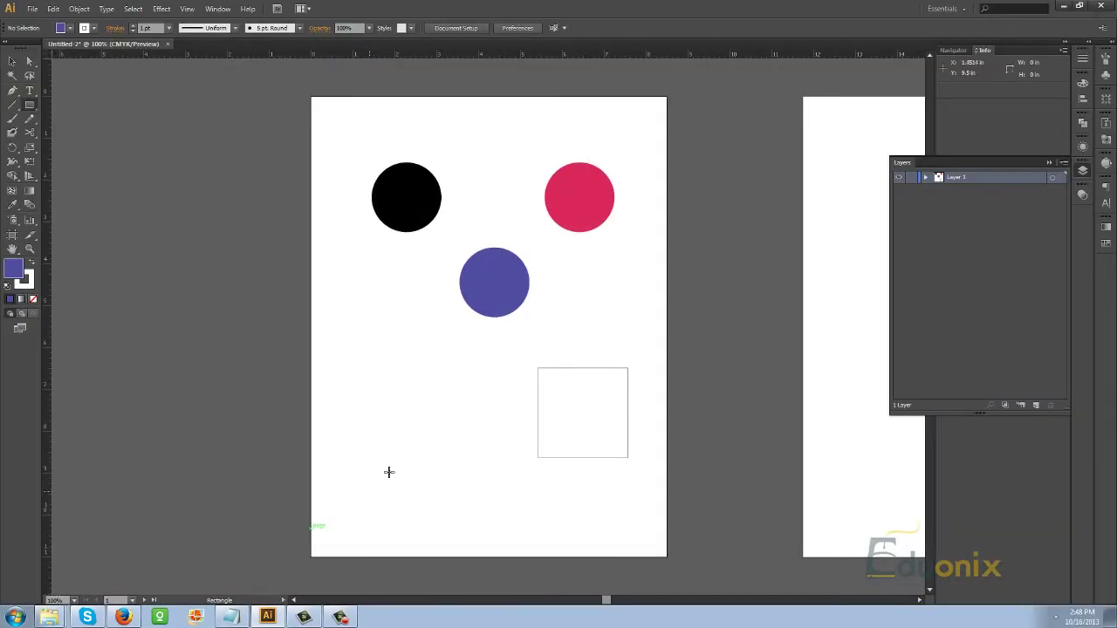
Step: Zoom out to 16.67% with the Zoom tool, and bring the first artboard back to fit the window
key("z")
left_click(471, 423, "alt")
left_click(472, 423, "alt")
left_click(472, 424, "alt")
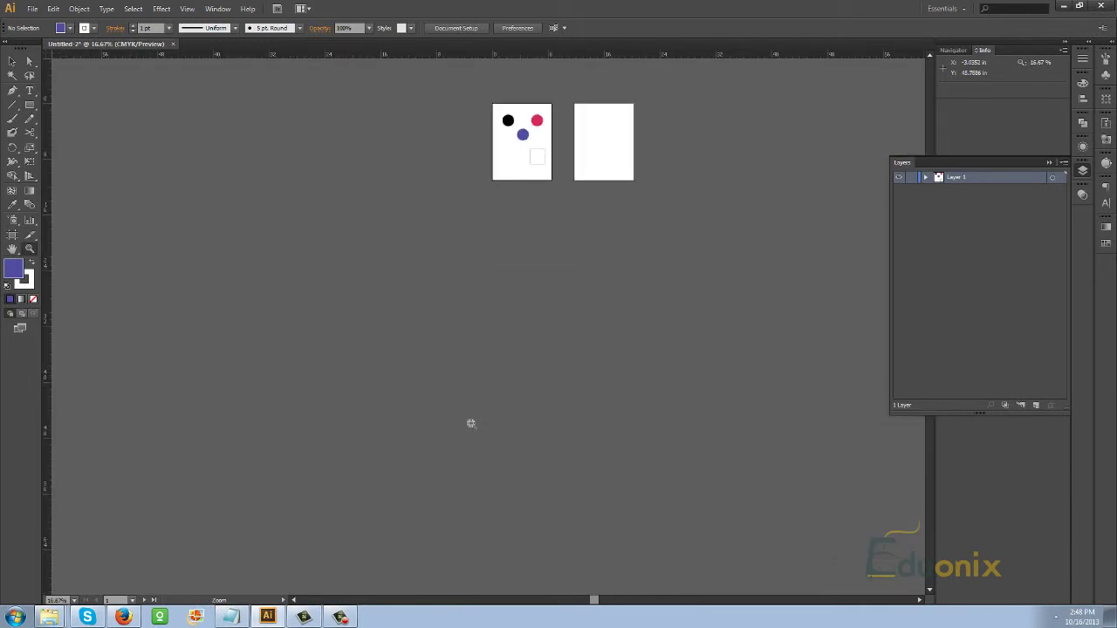
key("ctrl+1")
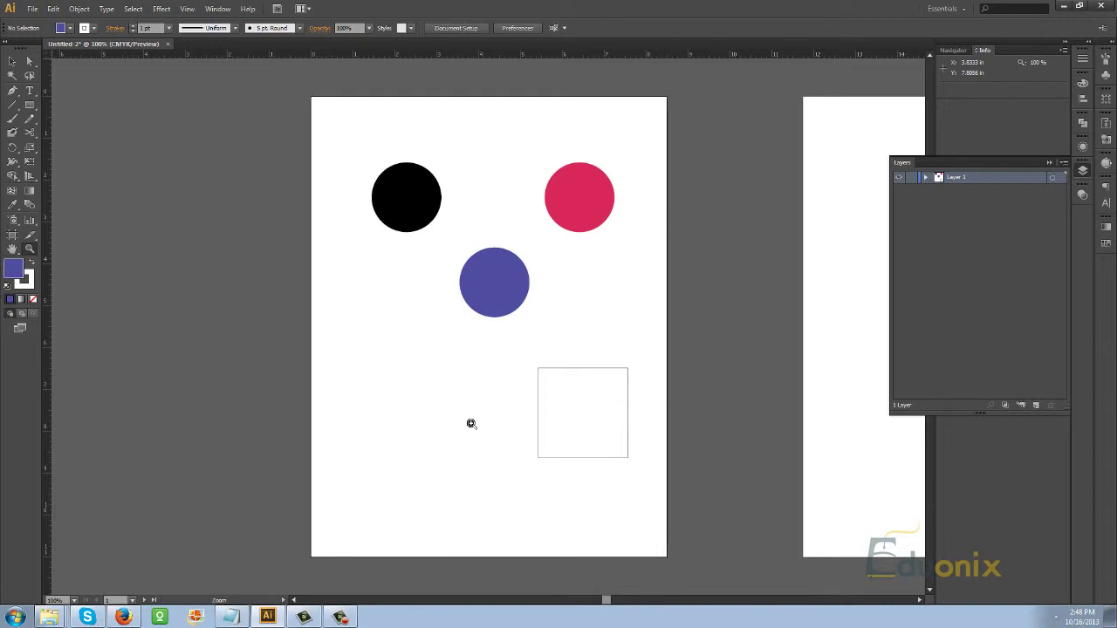
key("ctrl+0")
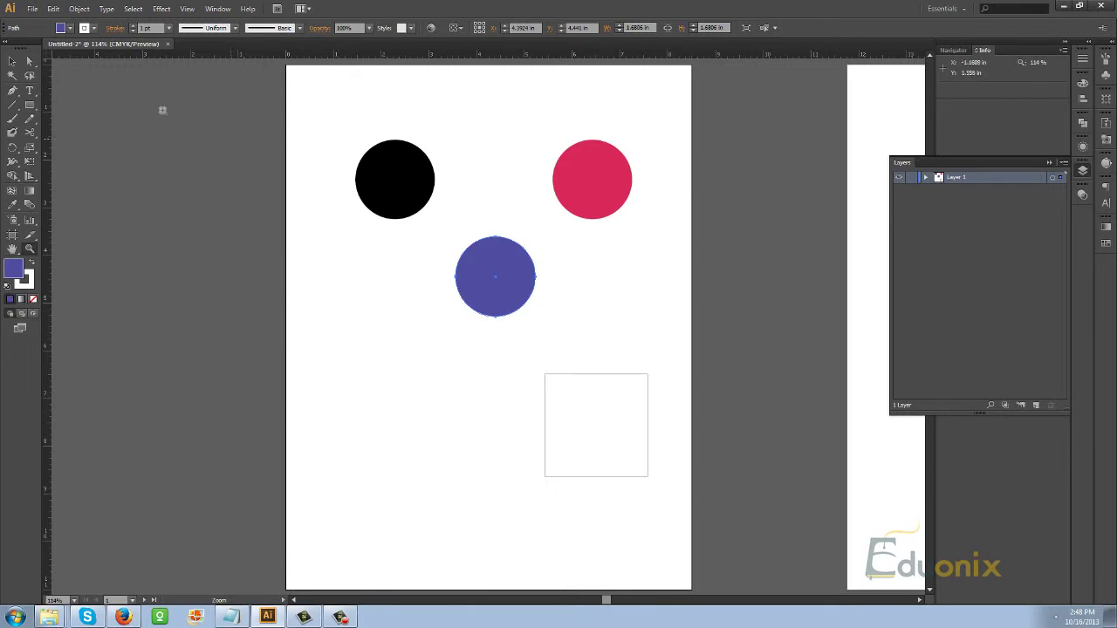
Step: Select the blue circle with the Selection tool and fit the first artboard in the window again
key("a")
left_click(12, 61)
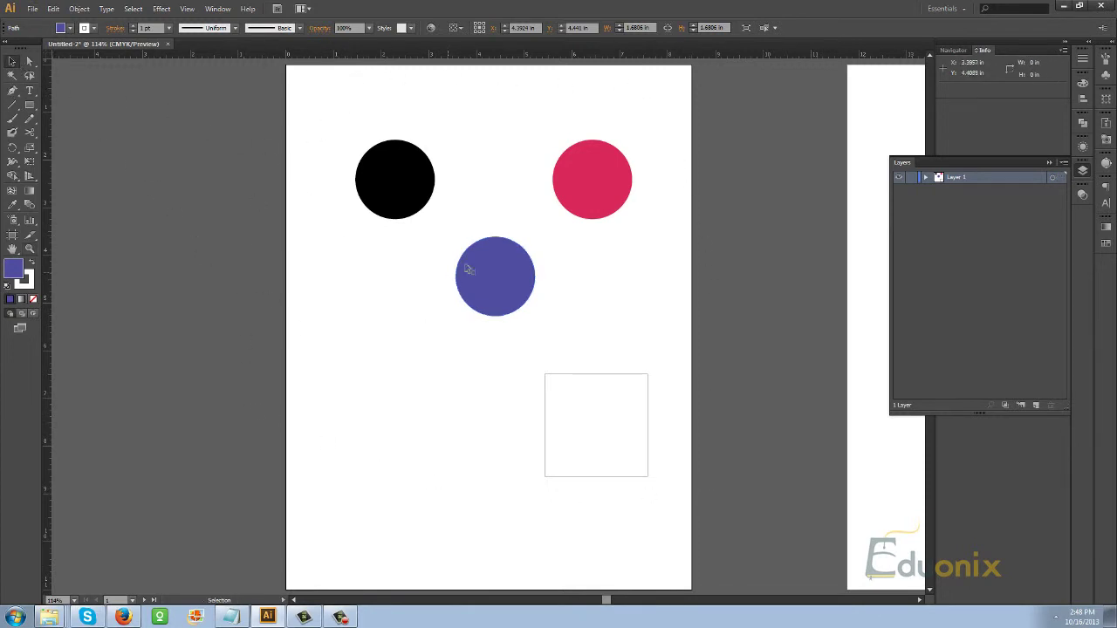
left_click(548, 332)
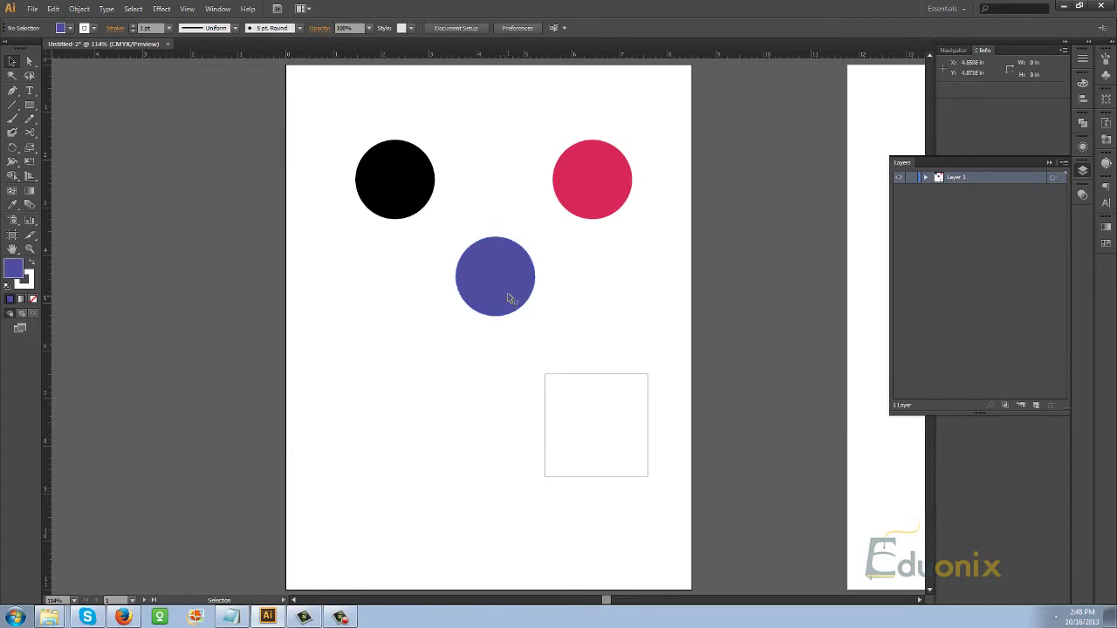
left_click(512, 300)
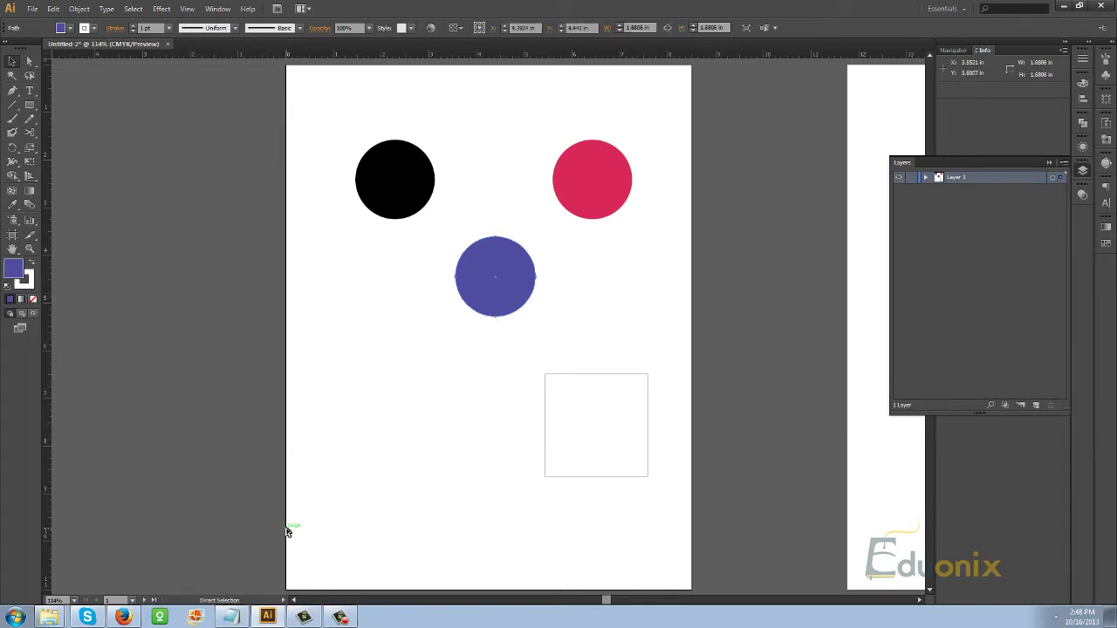
key("ctrl+minus")
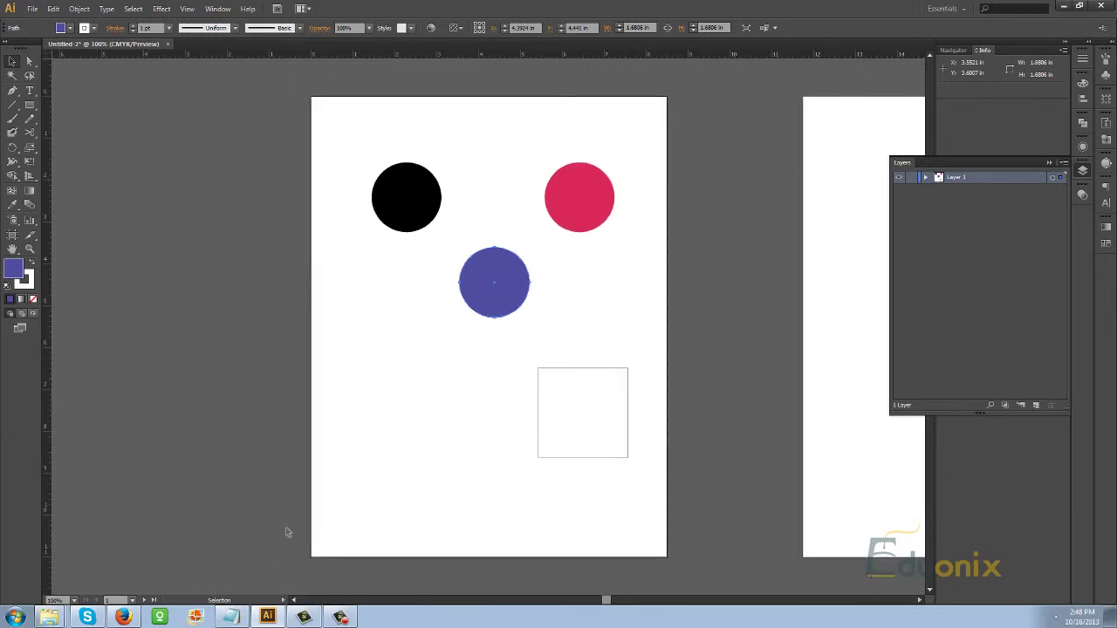
key("ctrl+0")
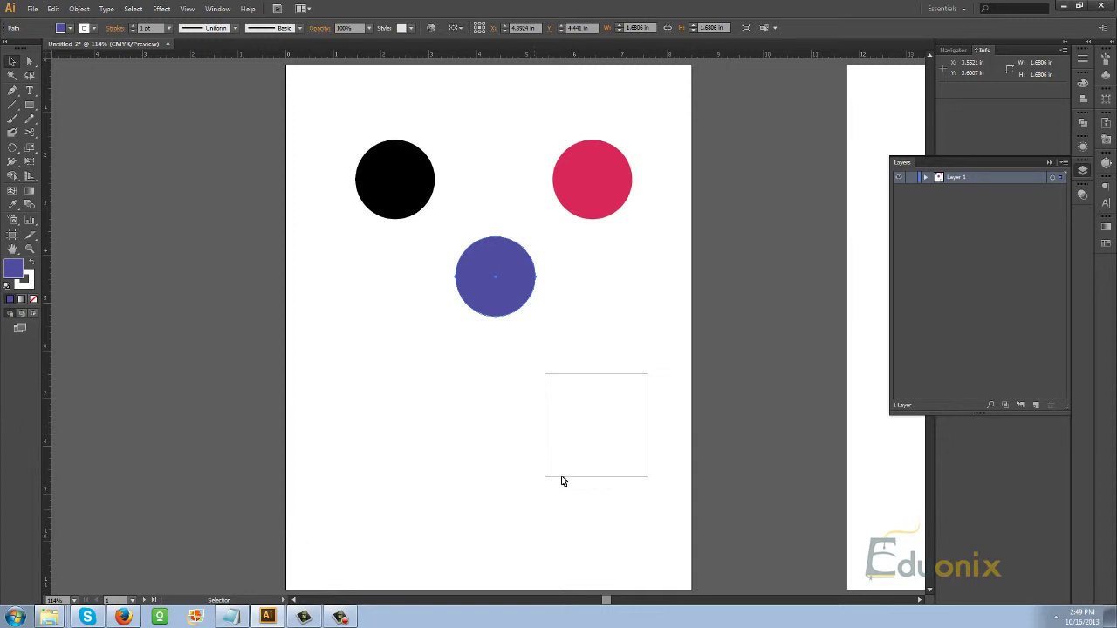
Step: Pan the artboard and marquee-zoom into the pink circle's edge, panning along it at that magnification
left_click_drag(666, 326, 579, 434)
key("z")
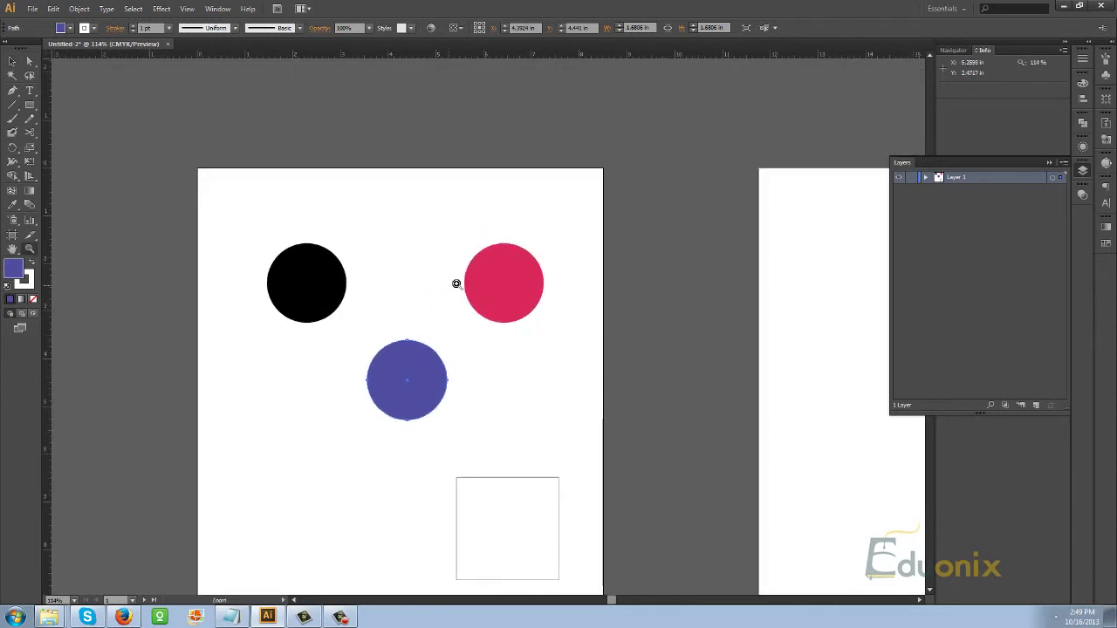
left_click_drag(461, 282, 474, 295)
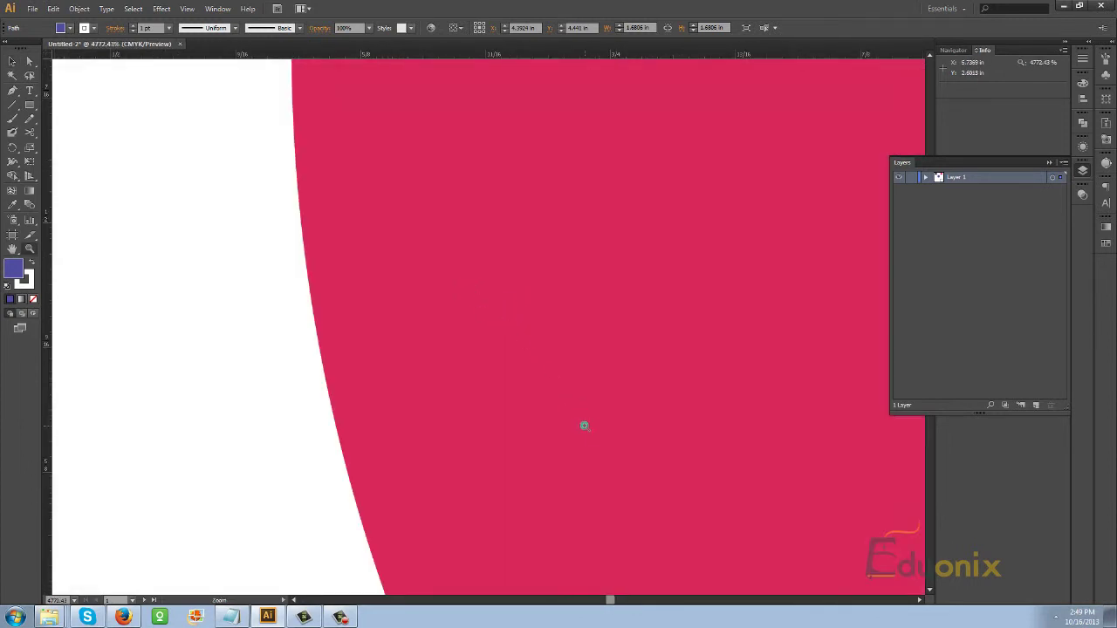
left_click_drag(346, 324, 513, 361)
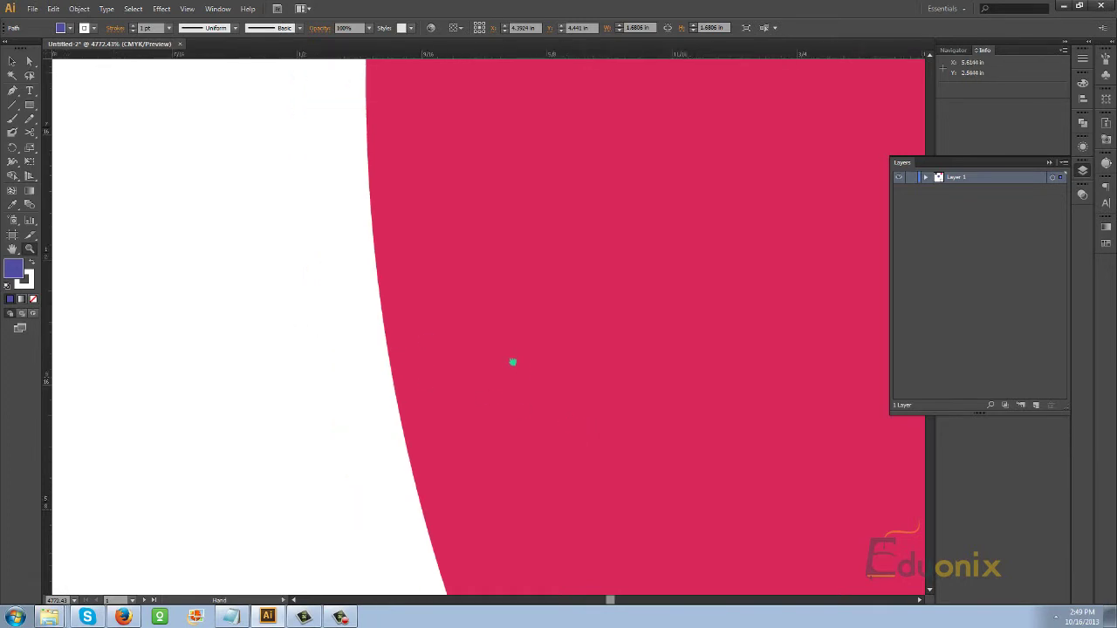
Step: Zoom out to 3.13% with the Zoom tool and marquee-zoom back onto the first artboard
left_click(182, 338, "alt")
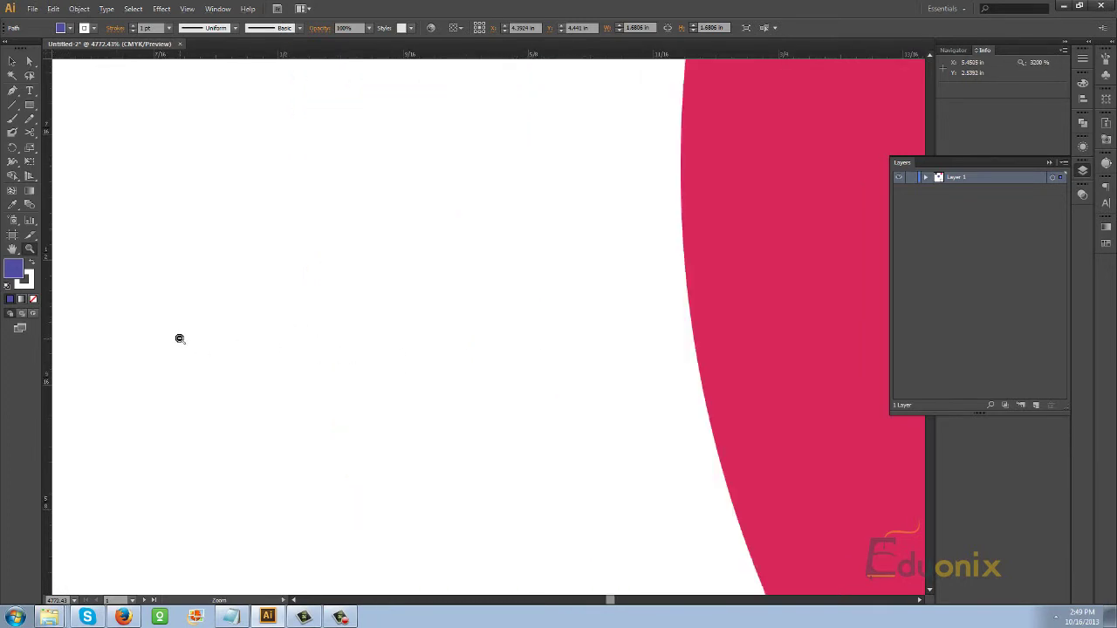
left_click(182, 339, "alt")
left_click(182, 339, "alt")
left_click(182, 339, "alt")
left_click(182, 338, "alt")
left_click(182, 338, "alt")
left_click(182, 338, "alt")
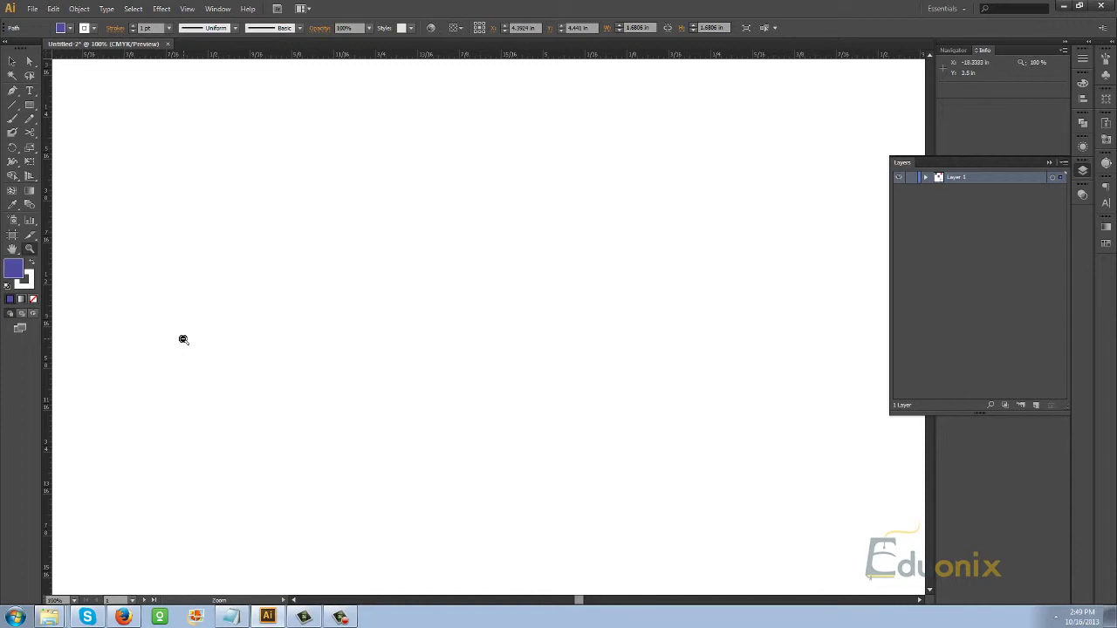
left_click(183, 339, "alt")
left_click(184, 339, "alt")
left_click(183, 339, "alt")
left_click(182, 339, "alt")
left_click(182, 339, "alt")
left_click(182, 339, "alt")
left_click(182, 338, "alt")
left_click(183, 338, "alt")
left_click(182, 338, "alt")
left_click(182, 339, "alt")
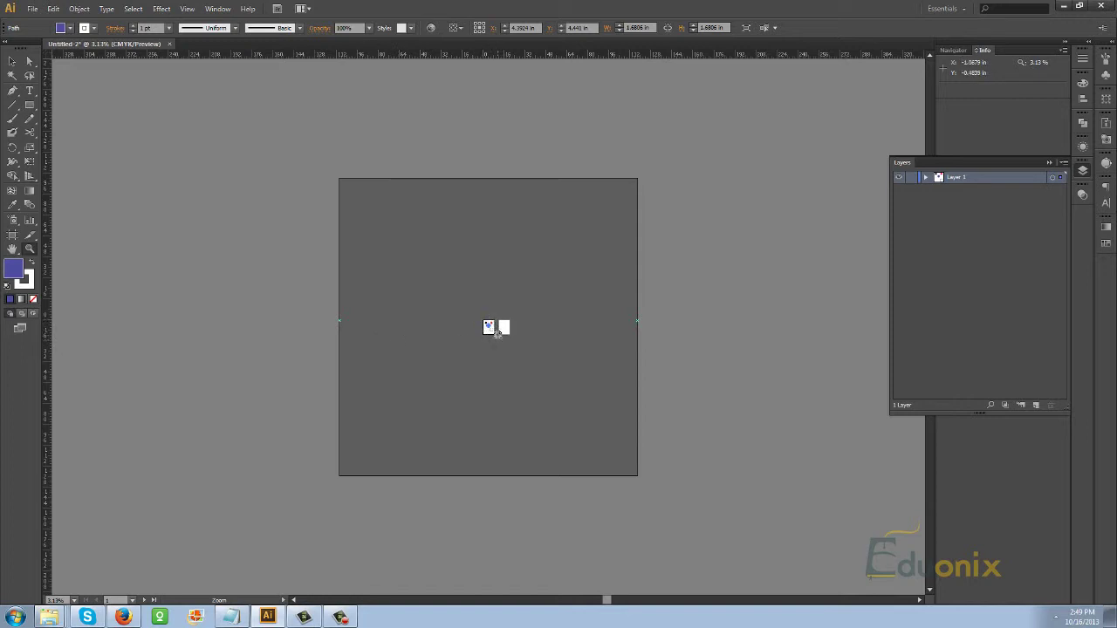
left_click_drag(499, 338, 479, 320)
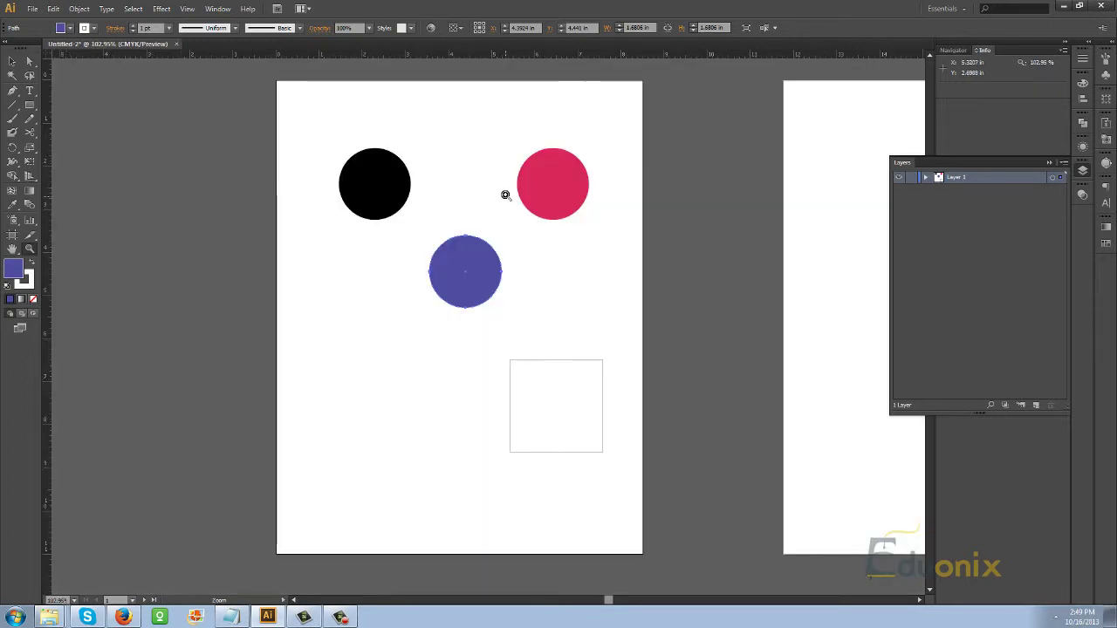
Step: Marquee-zoom into the pink circle's lower-left edge and restore the document to its actual size of 100%
left_click_drag(519, 185, 532, 205)
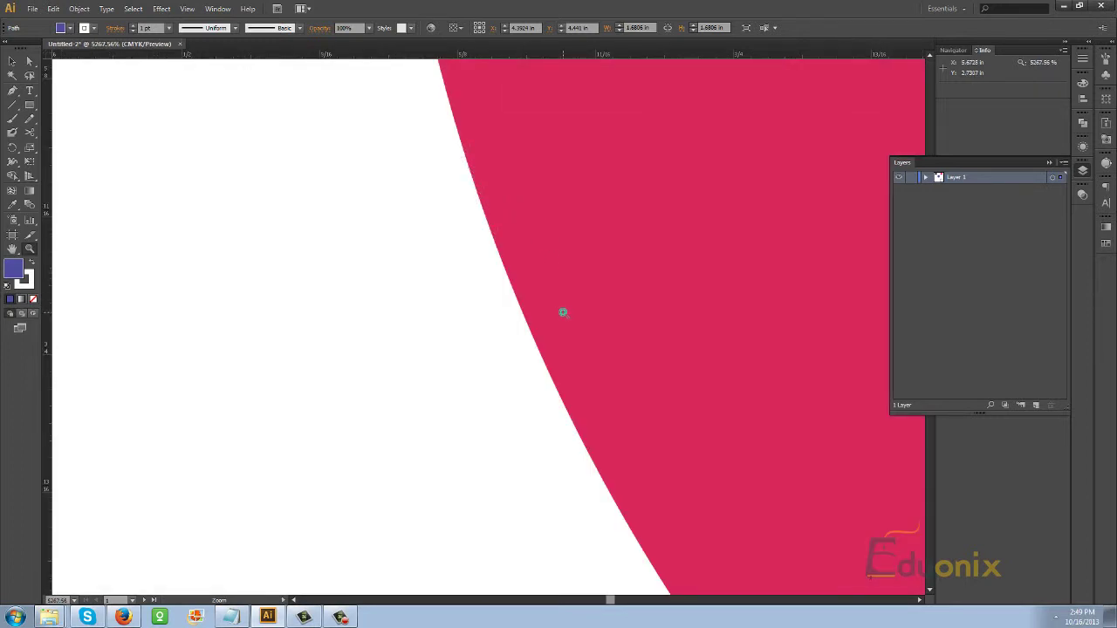
key("ctrl+1")
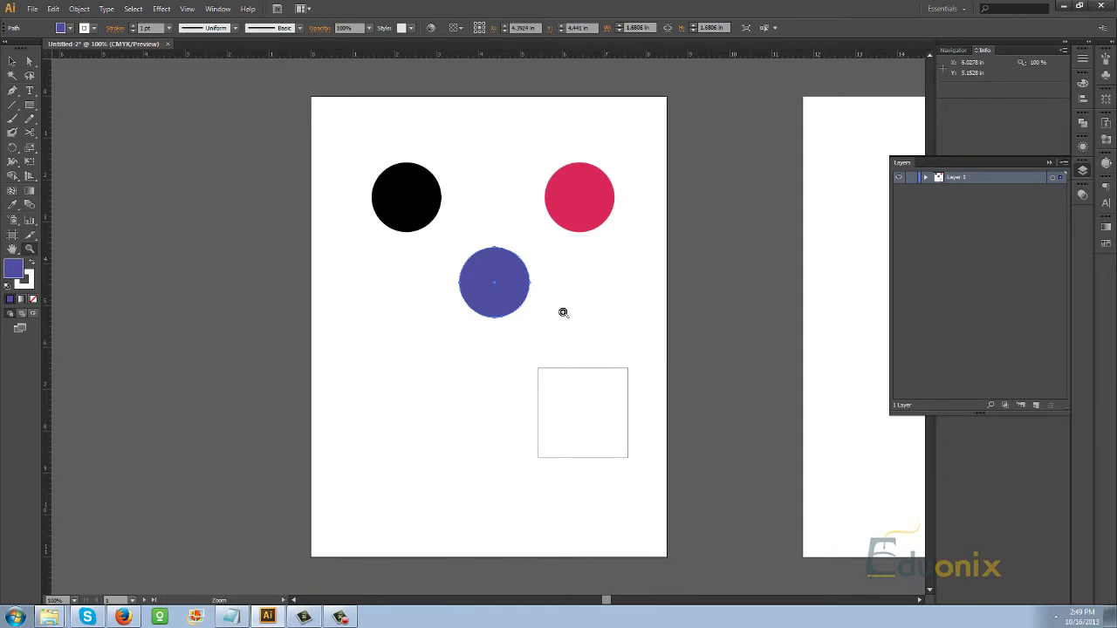
left_click_drag(563, 312, 565, 312)
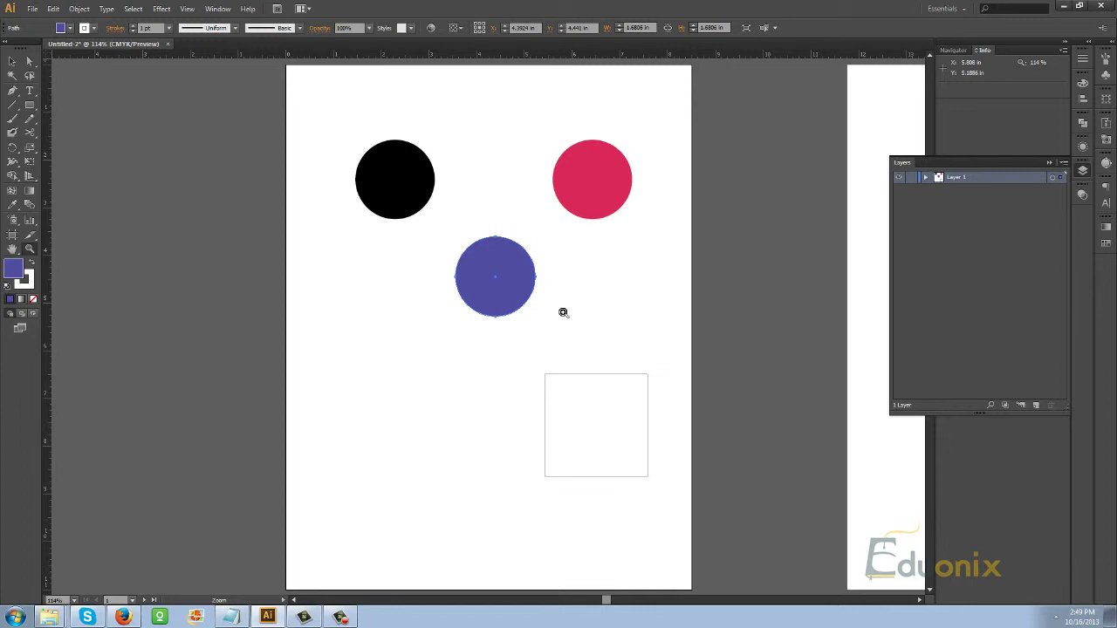
key("ctrl+1")
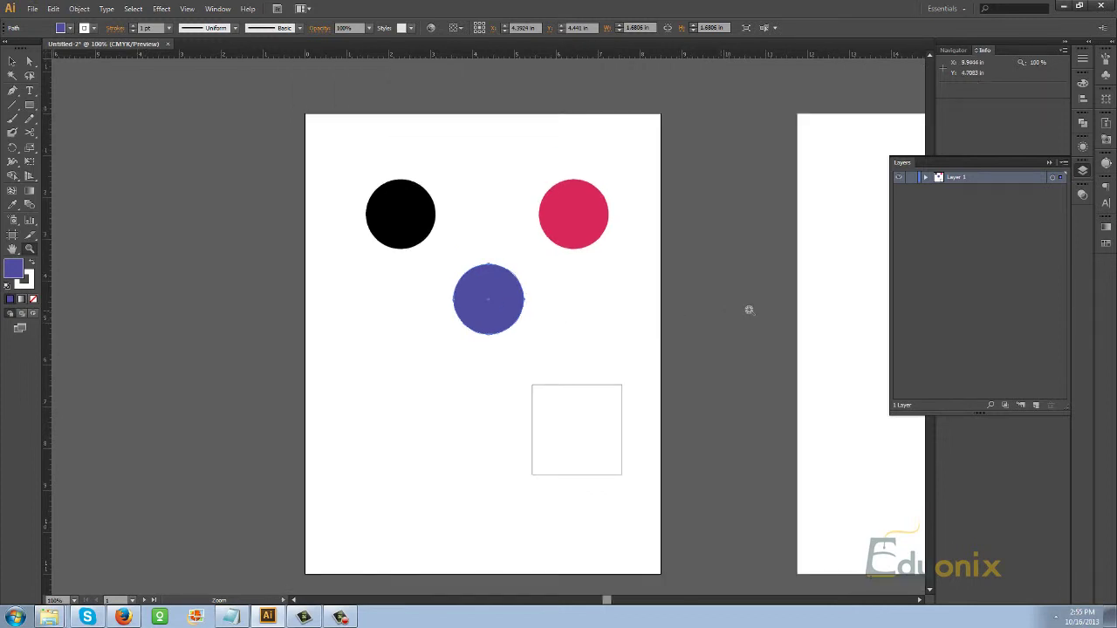
Step: Close the floating Layers panel and show the Navigator in place of Info
left_click_drag(1028, 164, 969, 256)
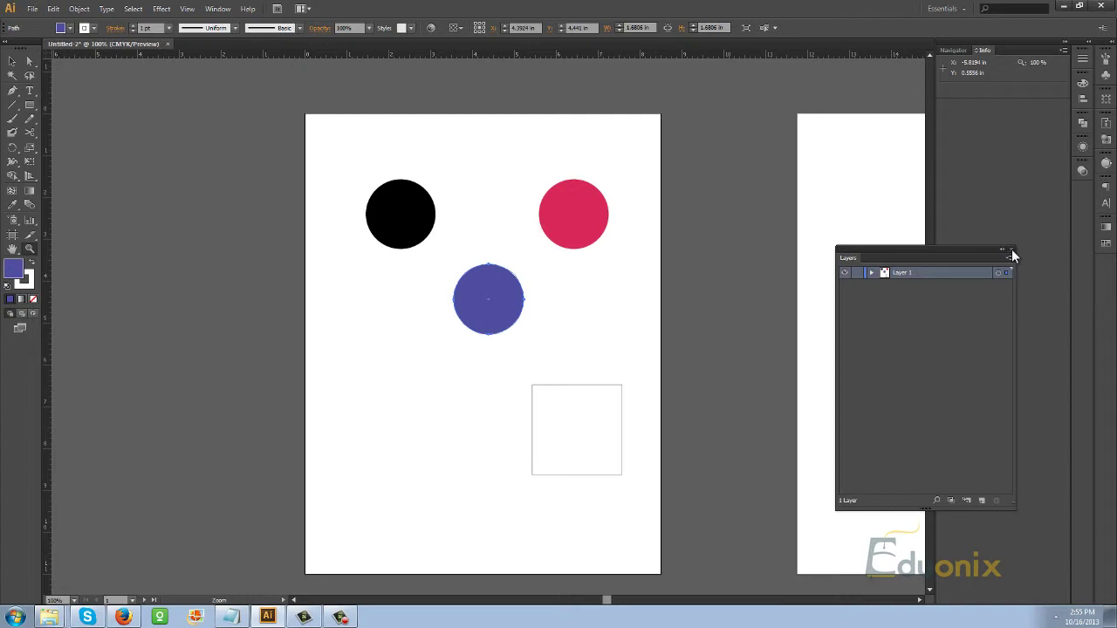
left_click(1012, 250)
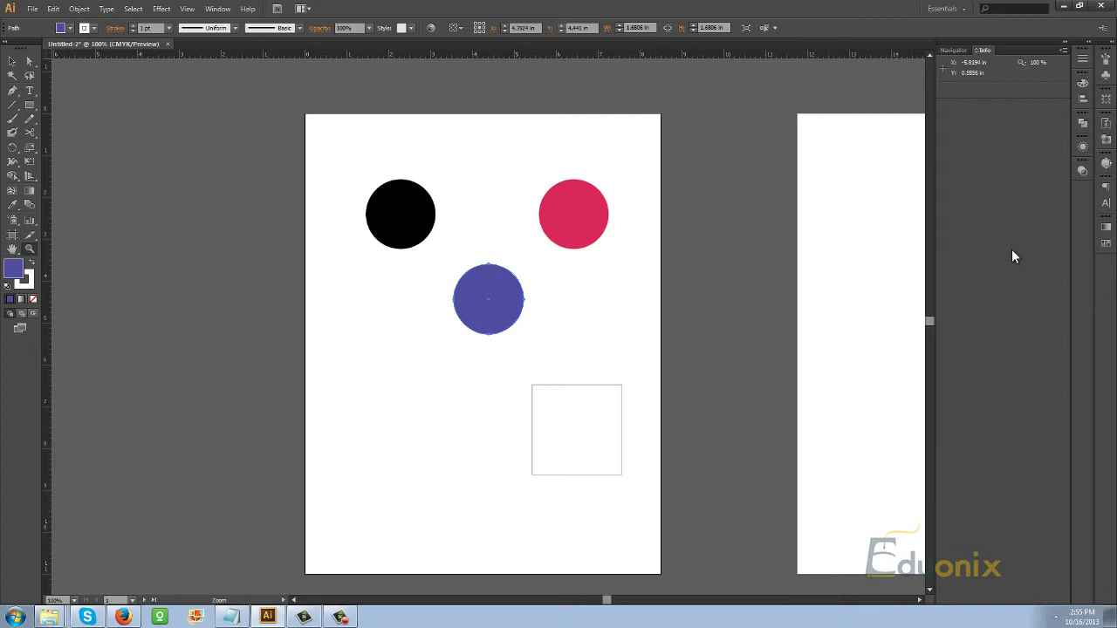
left_click(954, 50)
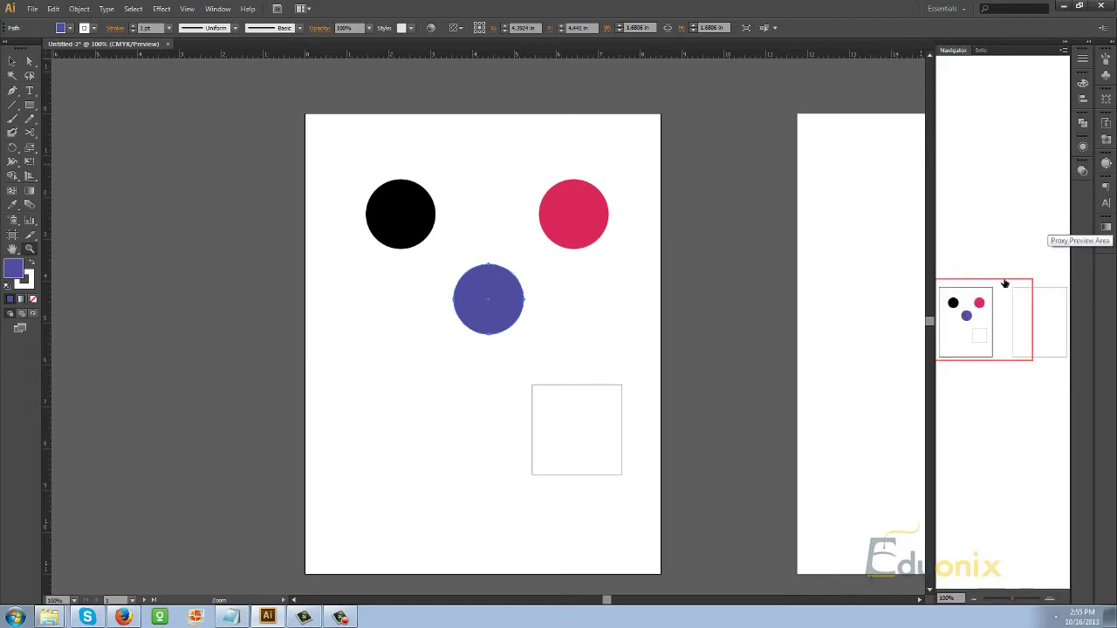
Step: Move the Navigator's view box across the artboards so both the circles and part of the second artboard show
left_click_drag(977, 327, 980, 303)
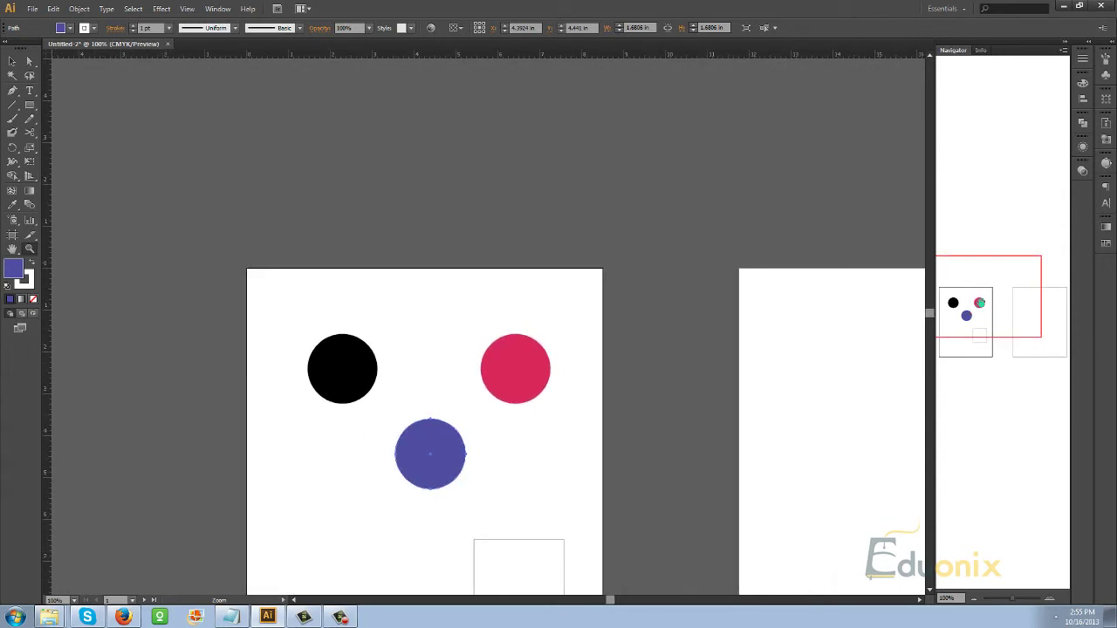
left_click(1011, 350)
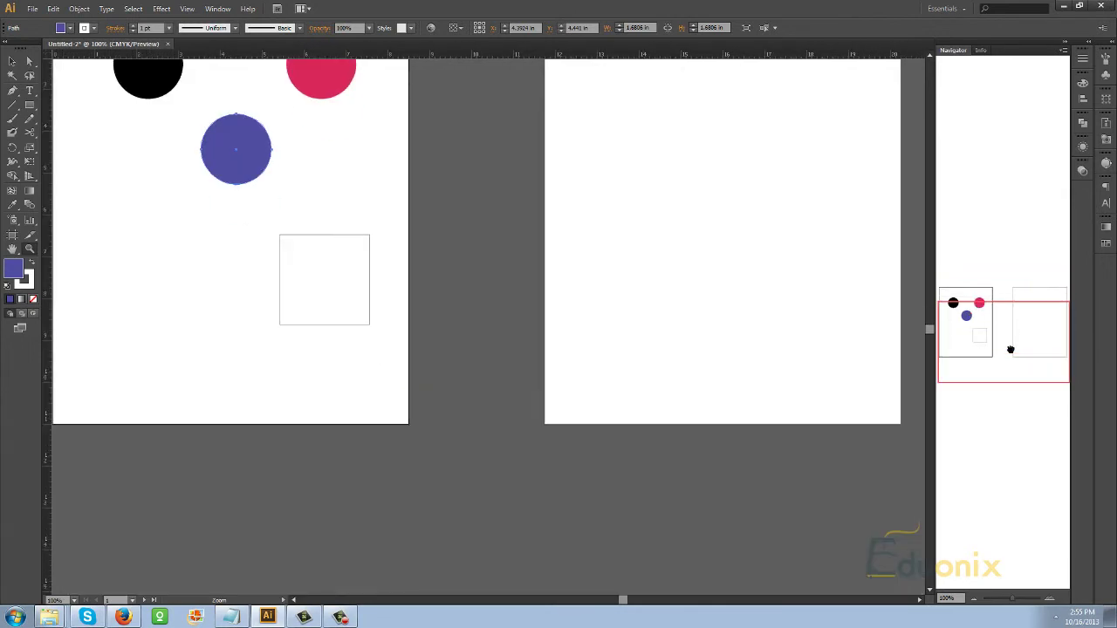
left_click_drag(1011, 349, 1003, 320)
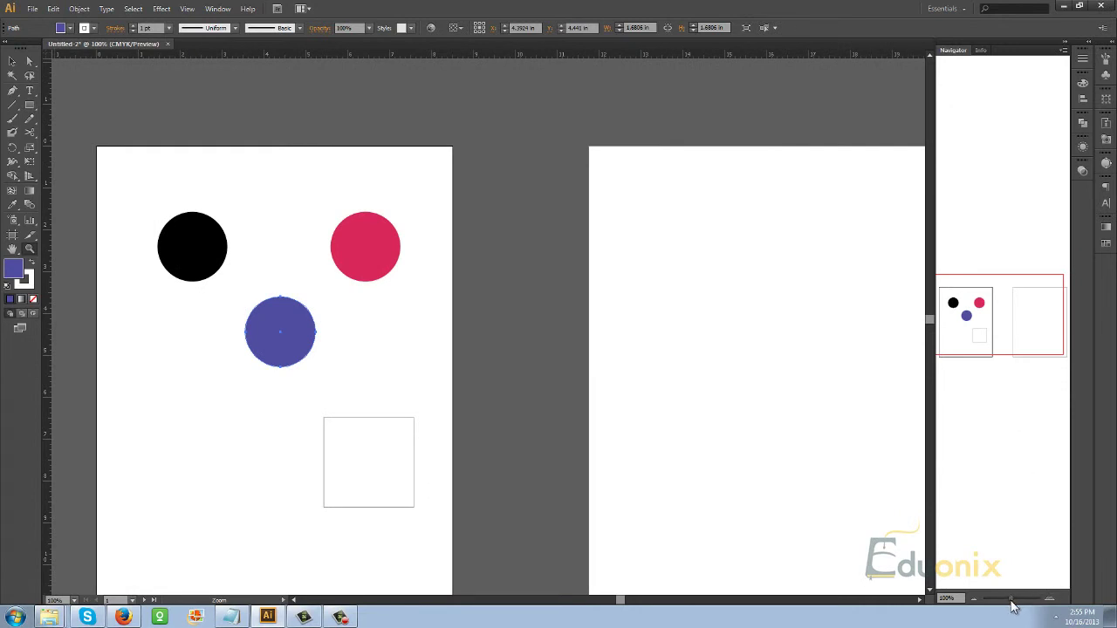
Step: Vary the Navigator zoom between about 83%, 208% and 73%, and fit the first artboard in the window
left_click_drag(1015, 603, 1000, 601)
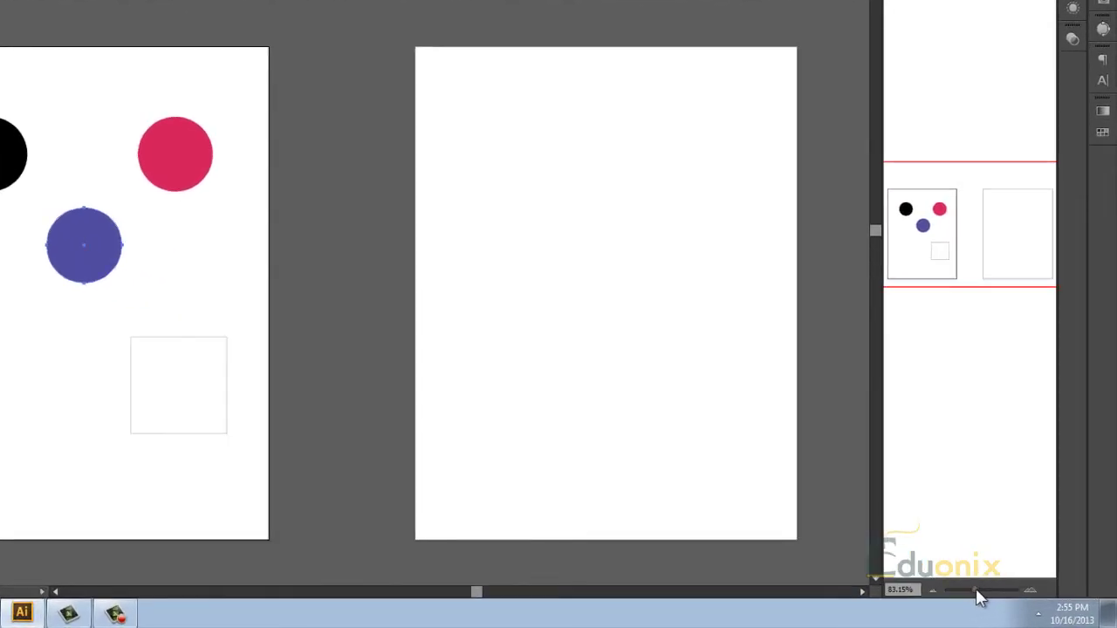
left_click(1000, 593)
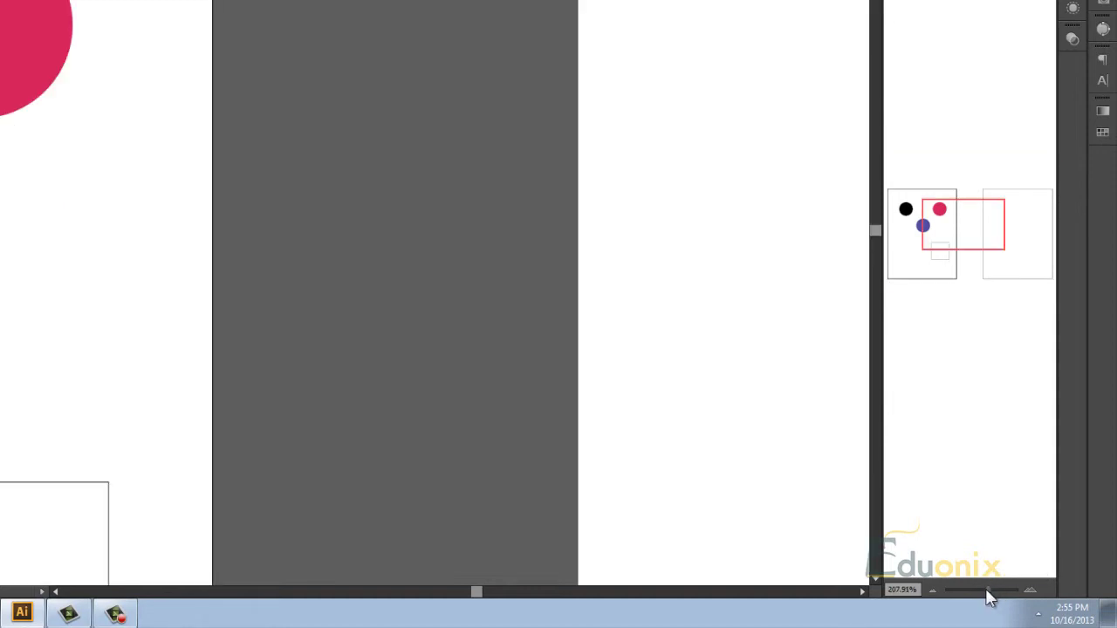
left_click_drag(975, 593, 973, 591)
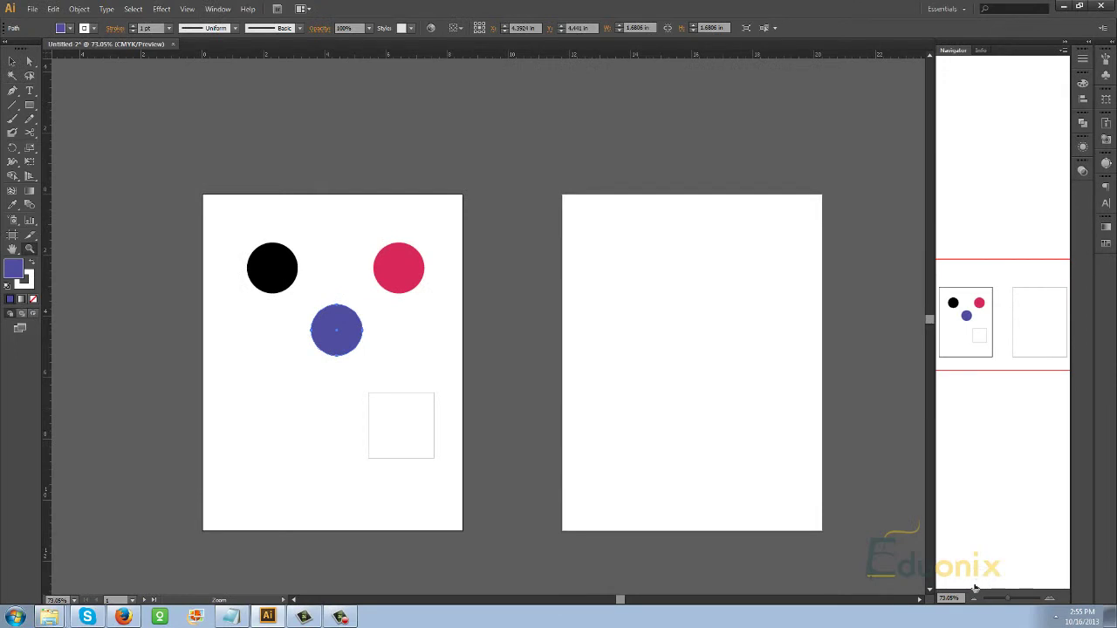
key("ctrl+0")
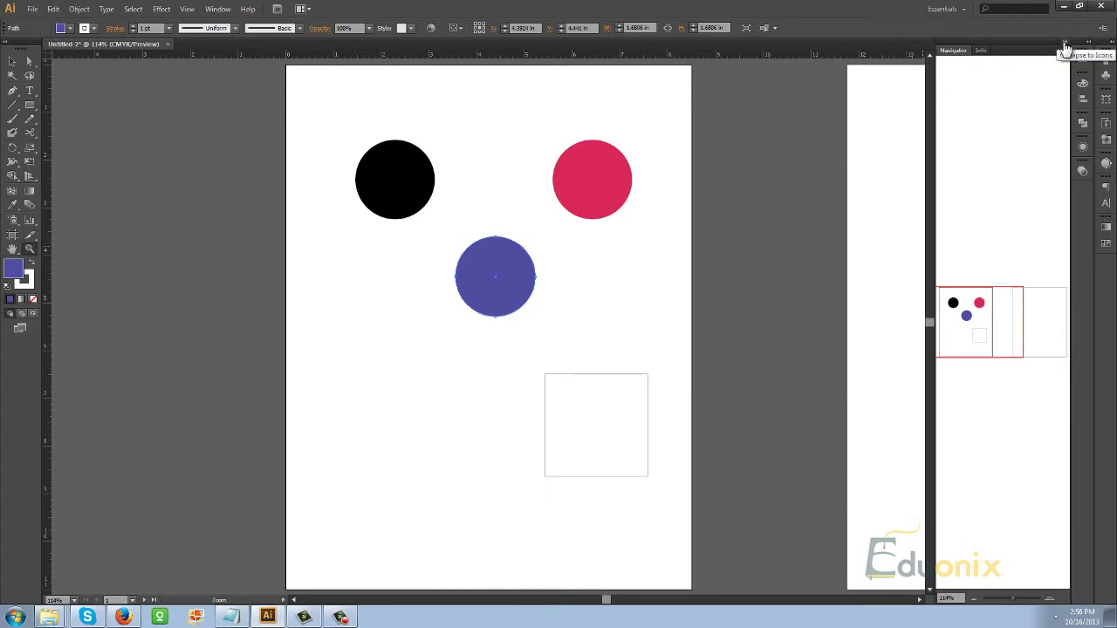
Step: Show the Info panel, deselect the artwork, and marquee-zoom onto the three circles, bringing the view to 300%
left_click(980, 50)
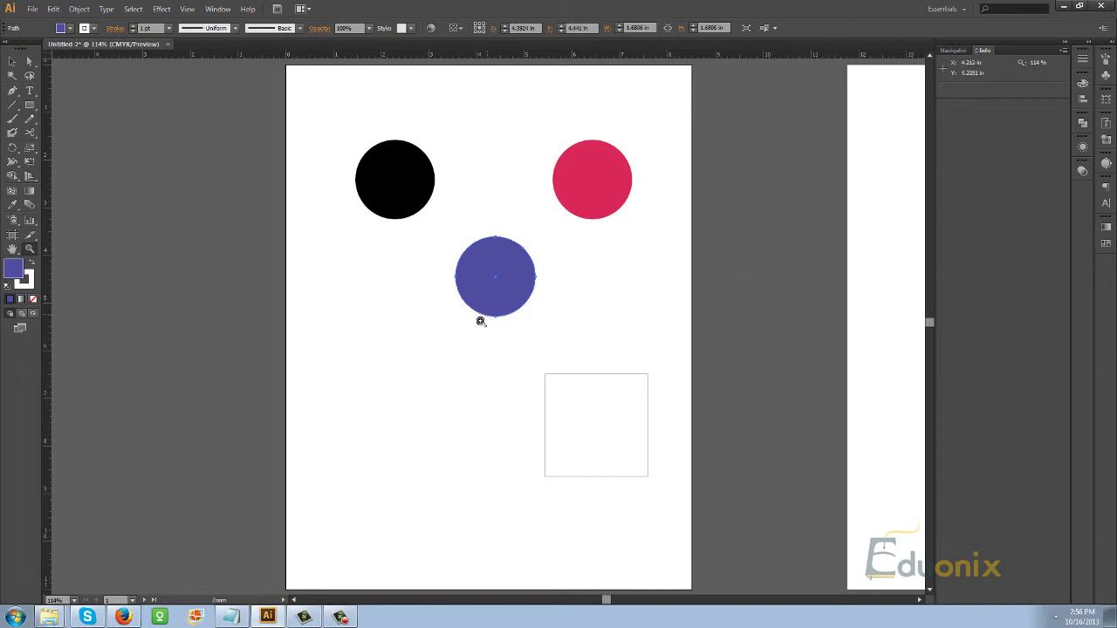
left_click(460, 357, "ctrl")
left_click_drag(517, 231, 491, 284)
left_click_drag(325, 178, 608, 384)
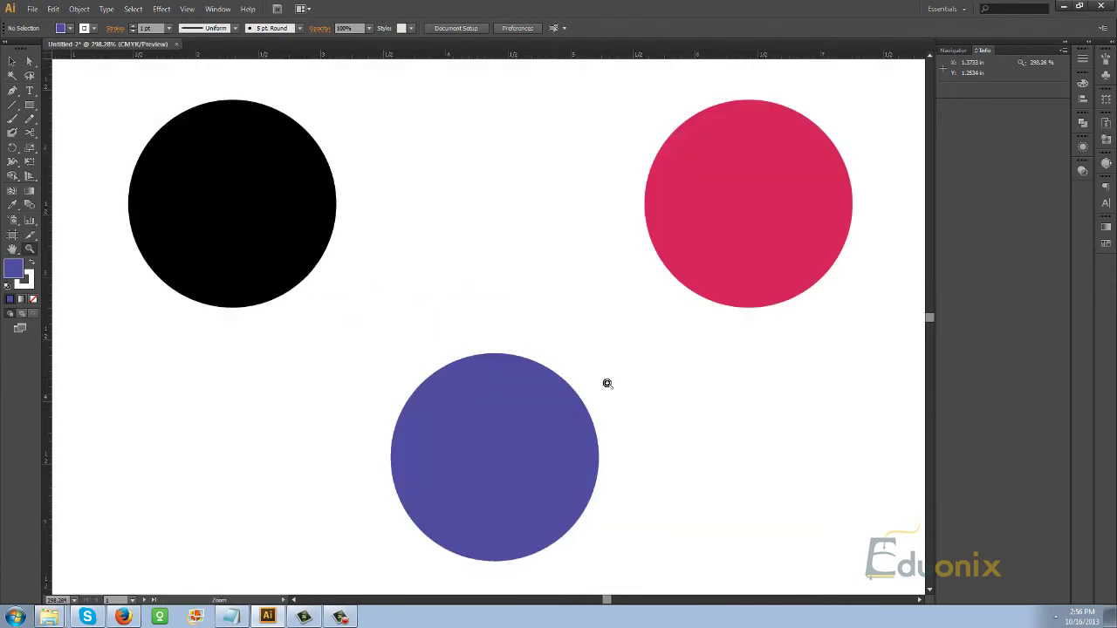
key("ctrl+plus")
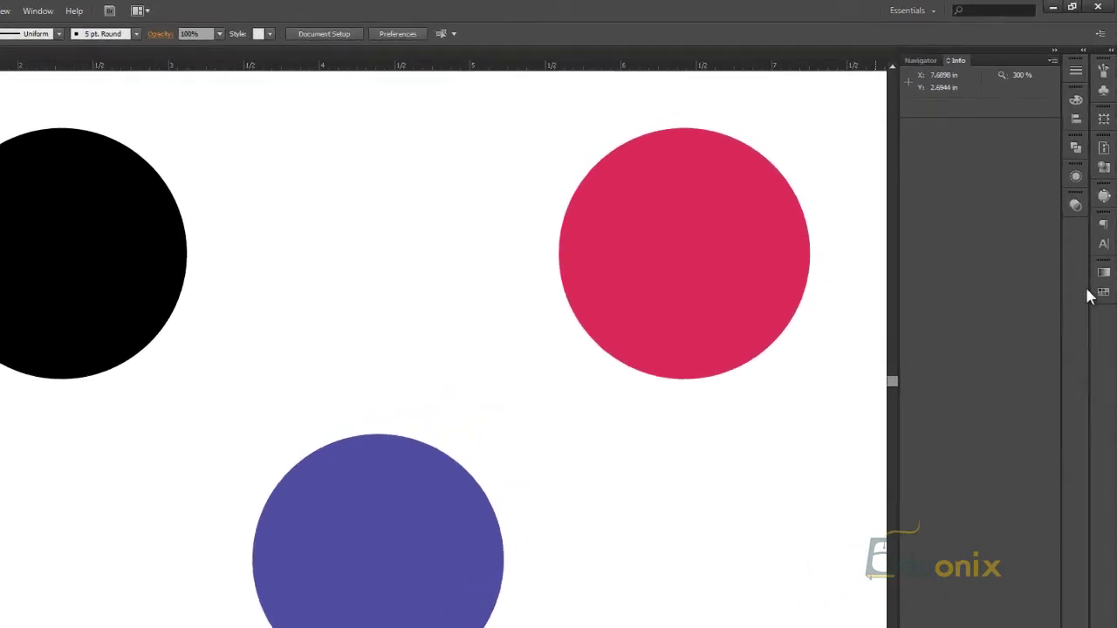
Step: Select the pink and purple circles together and open the Pathfinder panel
left_click(757, 307)
left_click(419, 506, "shift")
left_click(38, 11)
left_click(87, 416)
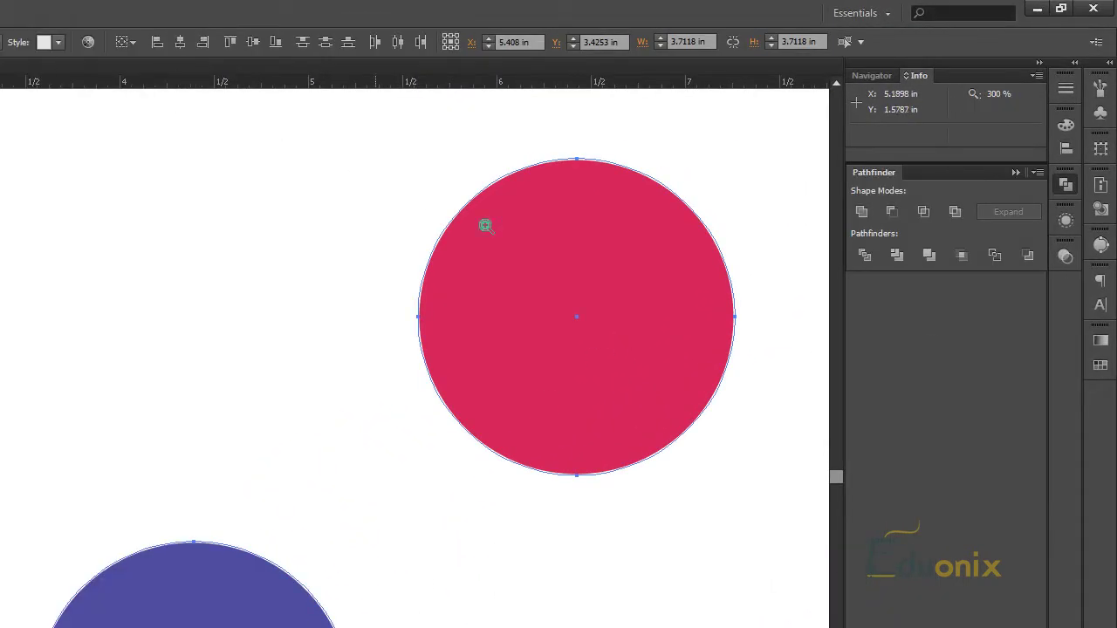
Step: Dock the Layers panel in its own column and float Info separately so the Navigator shows in the neighbouring column
key("F7")
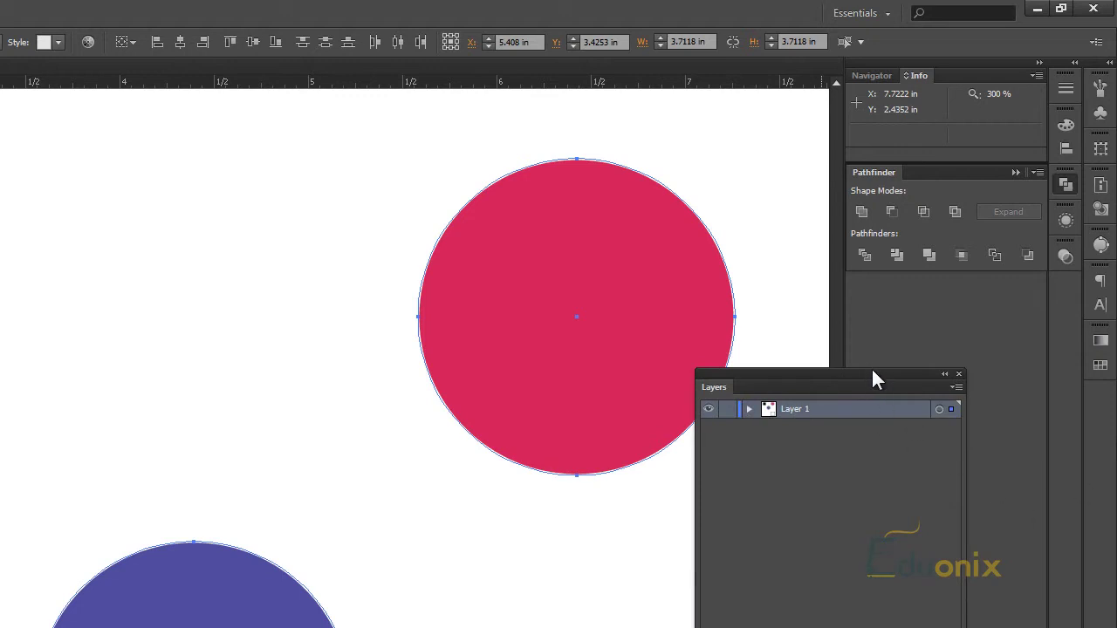
left_click_drag(872, 371, 968, 275)
left_click_drag(967, 269, 1049, 322)
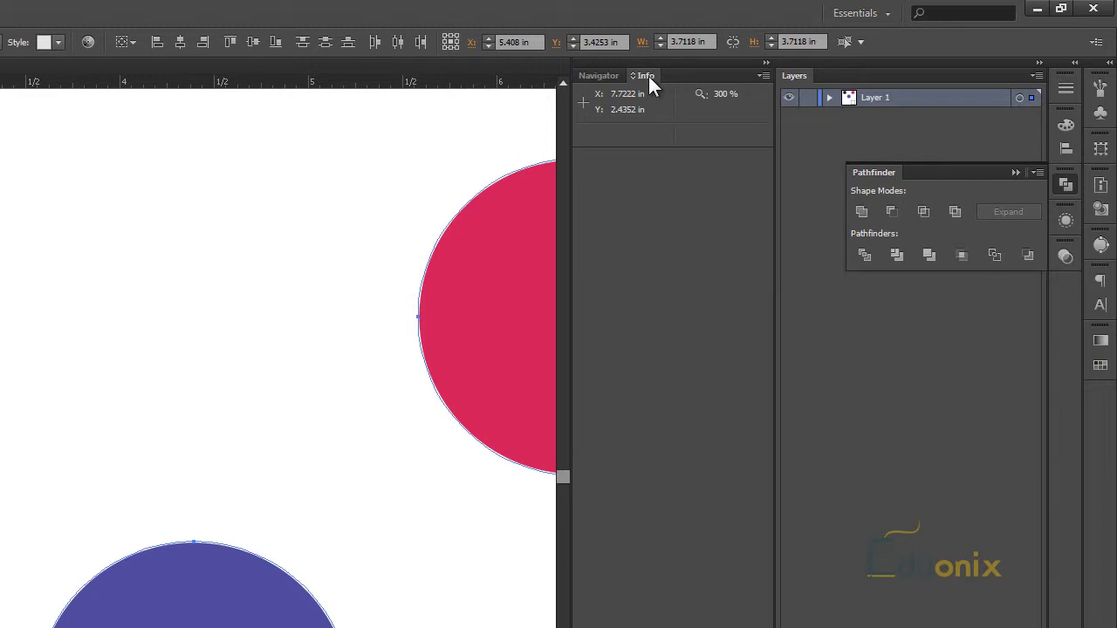
left_click_drag(649, 76, 876, 285)
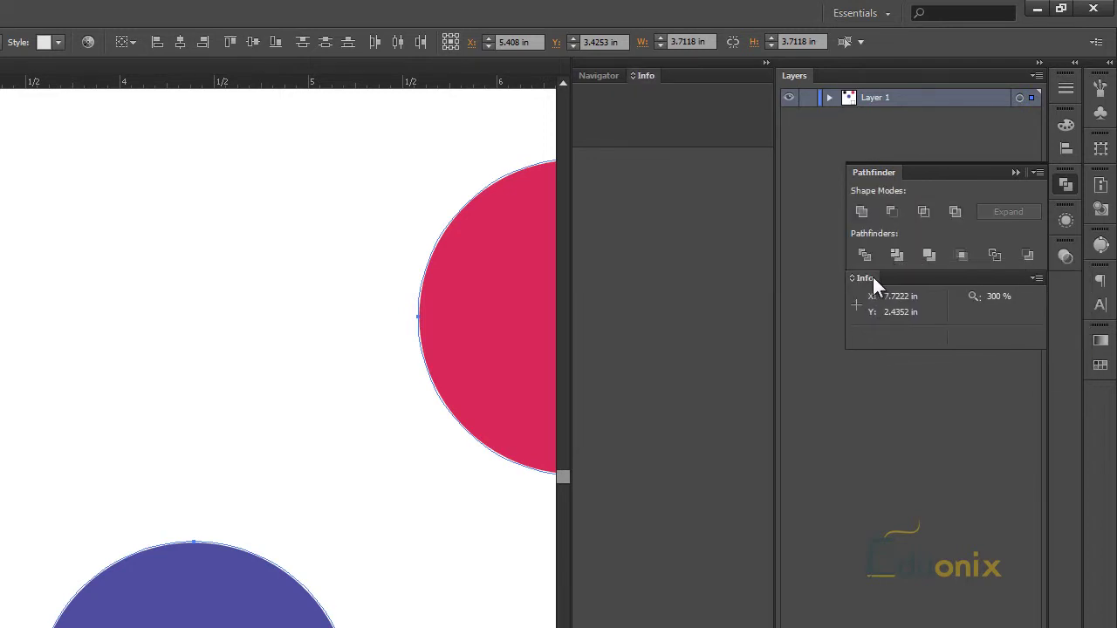
left_click(598, 76)
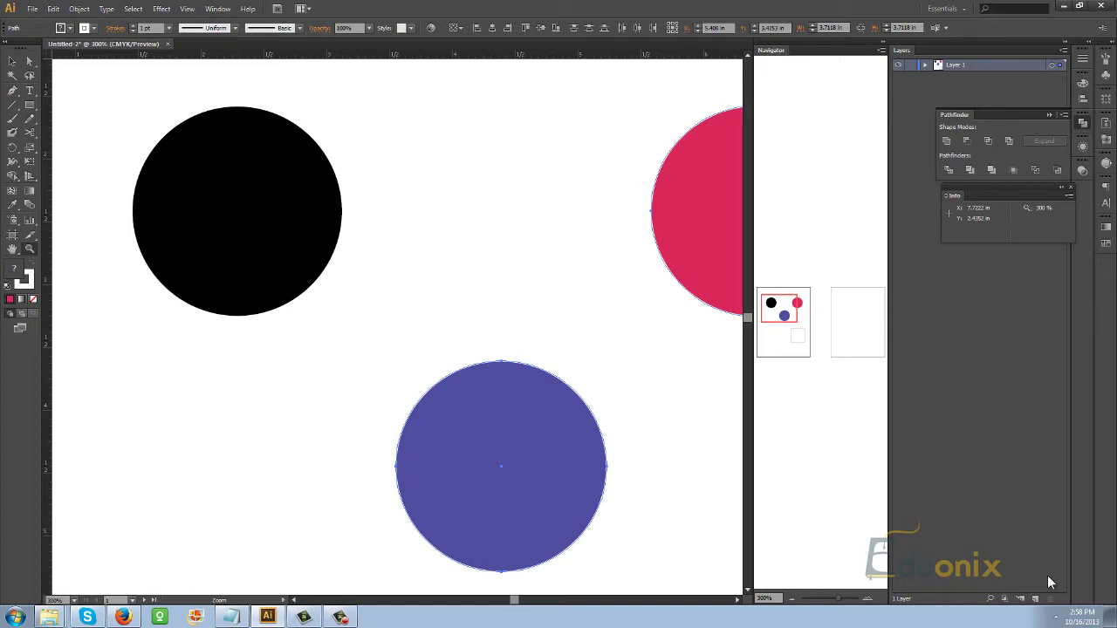
Step: Create two layers above Layer 1 and move the selected pink and purple circles onto Layer 2
left_click(1035, 599)
left_click(1035, 599)
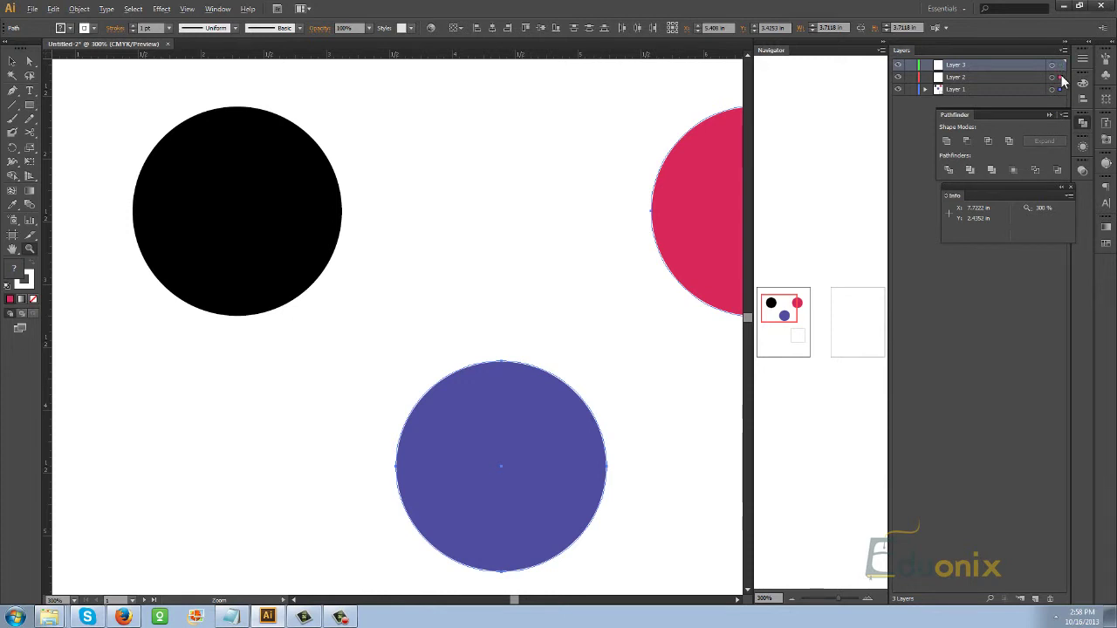
left_click_drag(1059, 89, 1062, 79)
key("ctrl+plus")
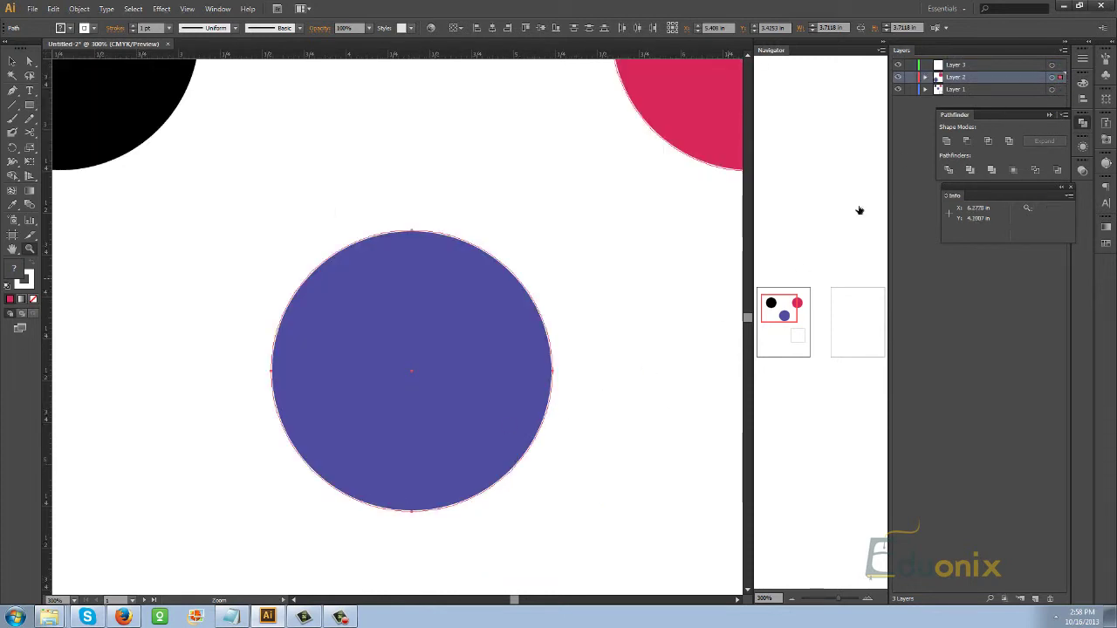
Step: Place the purple circle on Layer 3 while keeping the pink circle on Layer 2, and clear the selection
key("a")
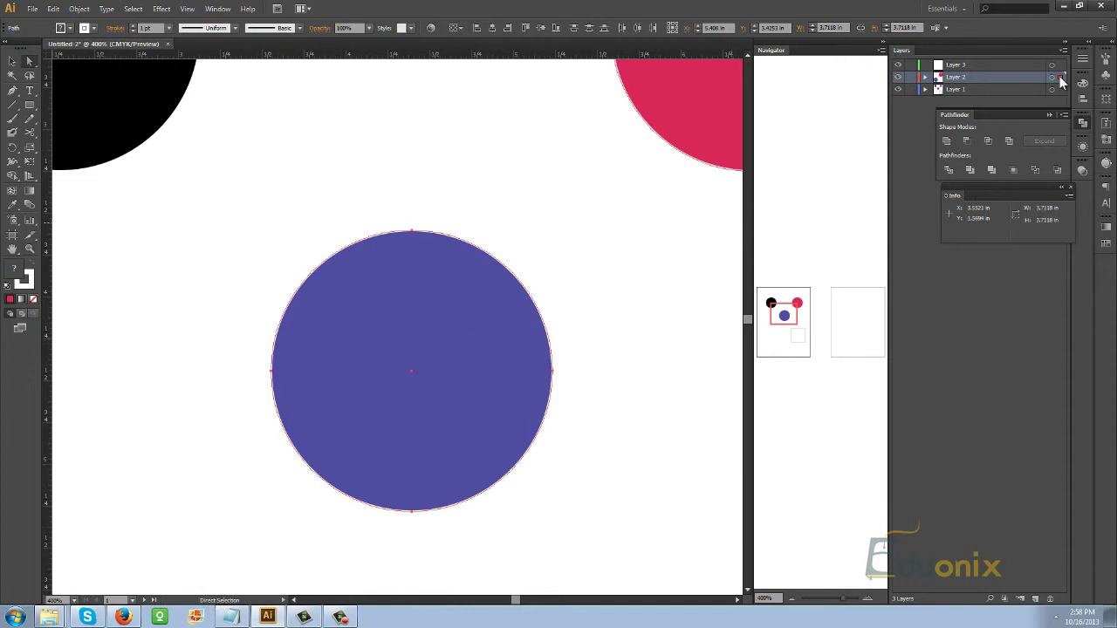
left_click_drag(1059, 77, 1059, 65)
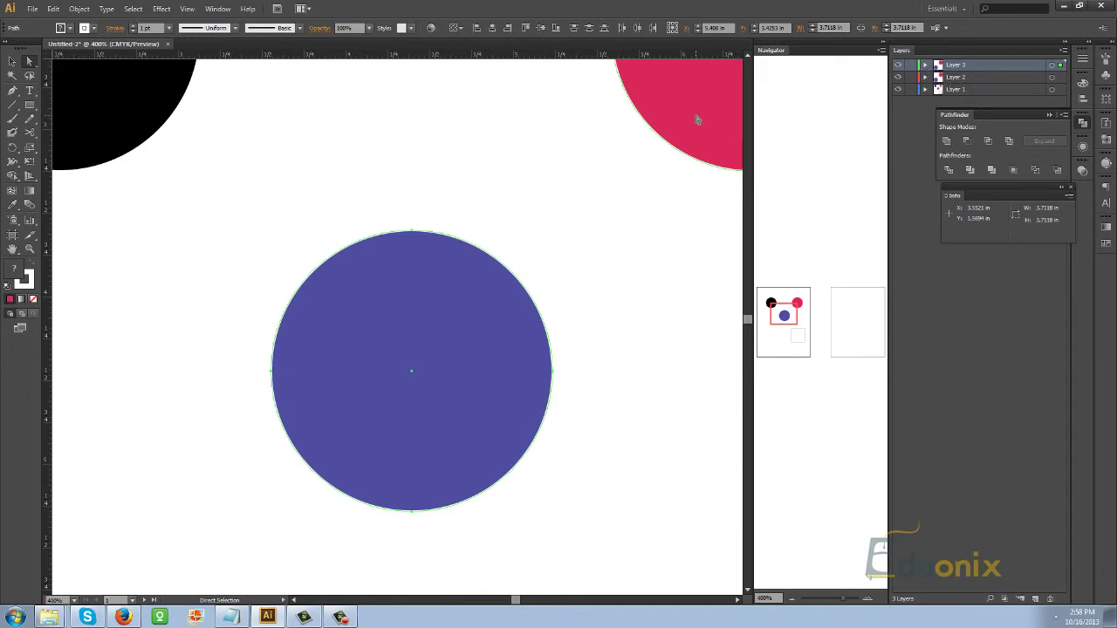
key("ctrl+z")
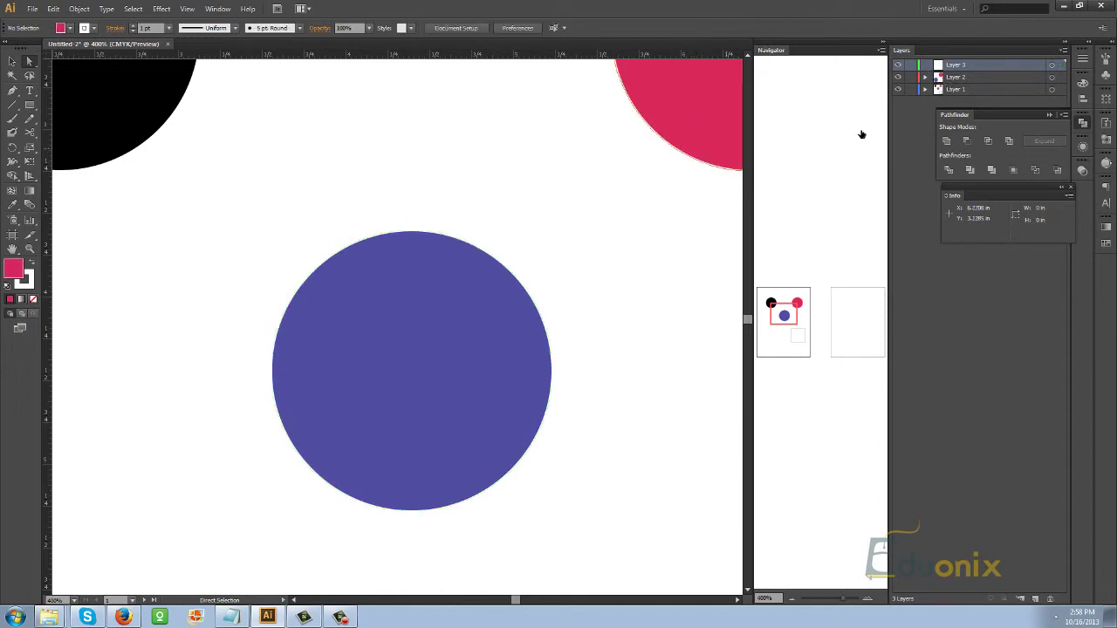
key("ctrl+a")
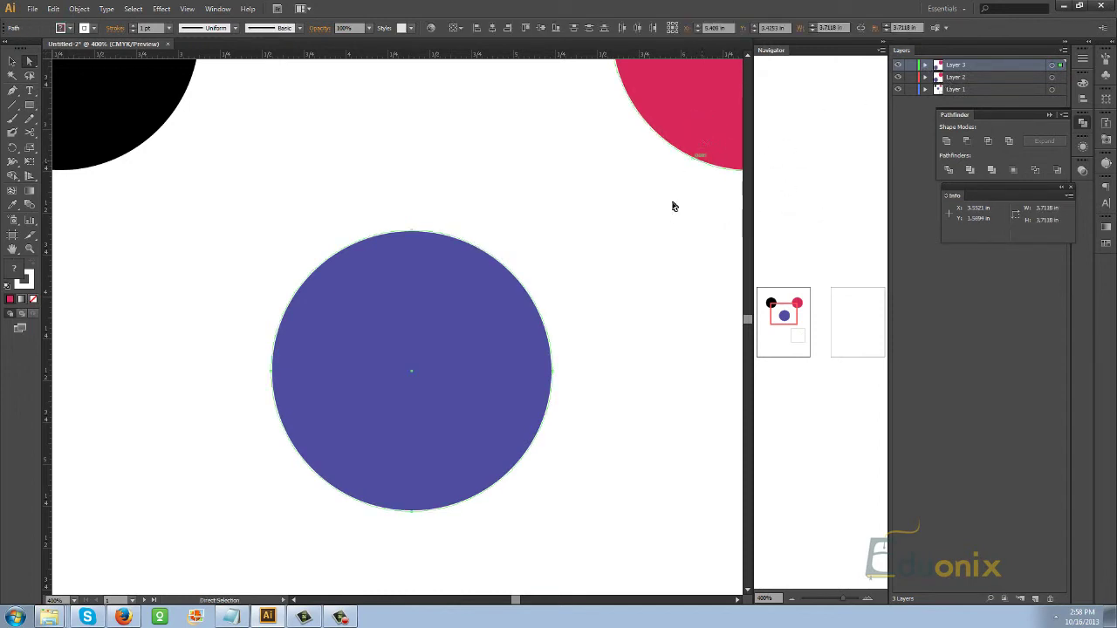
left_click(690, 124)
key("ctrl+shift+a")
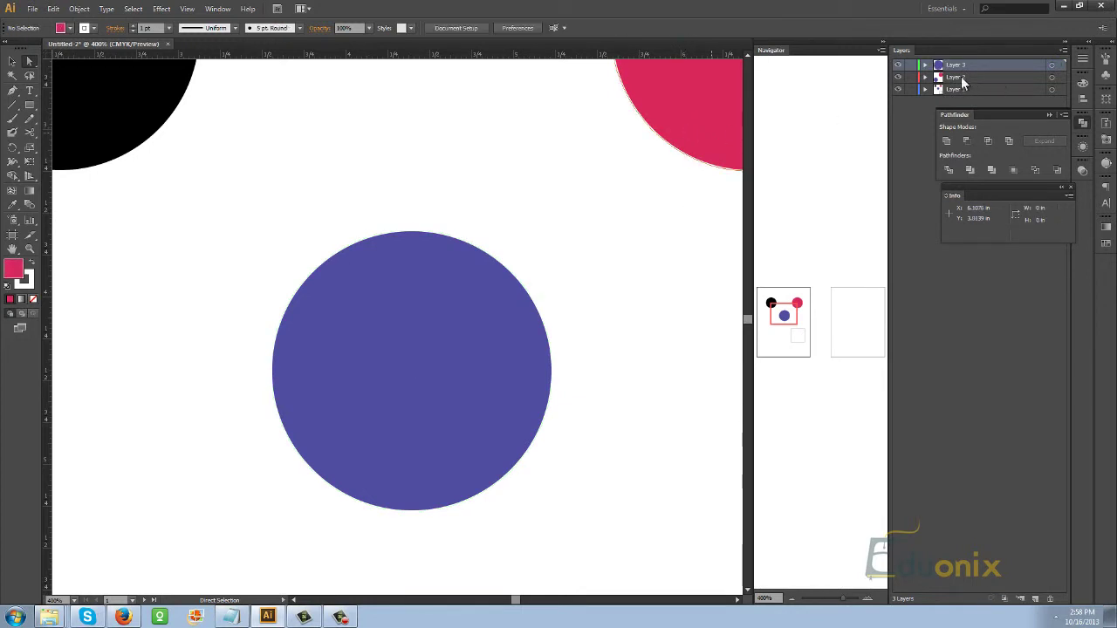
left_click(397, 313)
key("ctrl+shift+a")
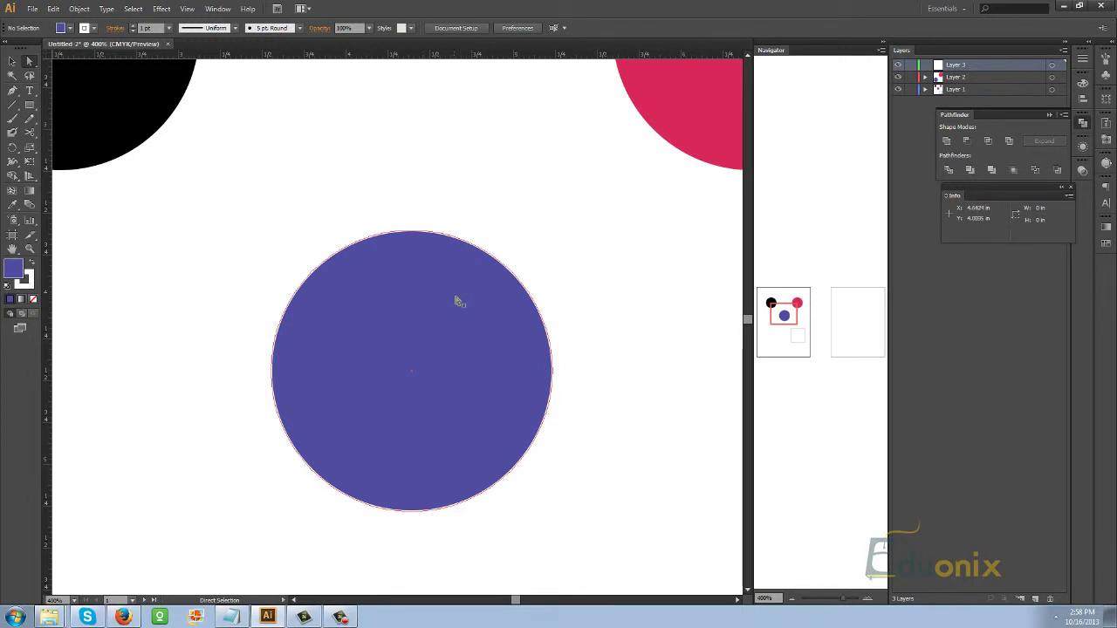
Step: Lock Layer 3 and Layer 2, make Layer 1 active, and try selecting the purple and pink circles
left_click(912, 65)
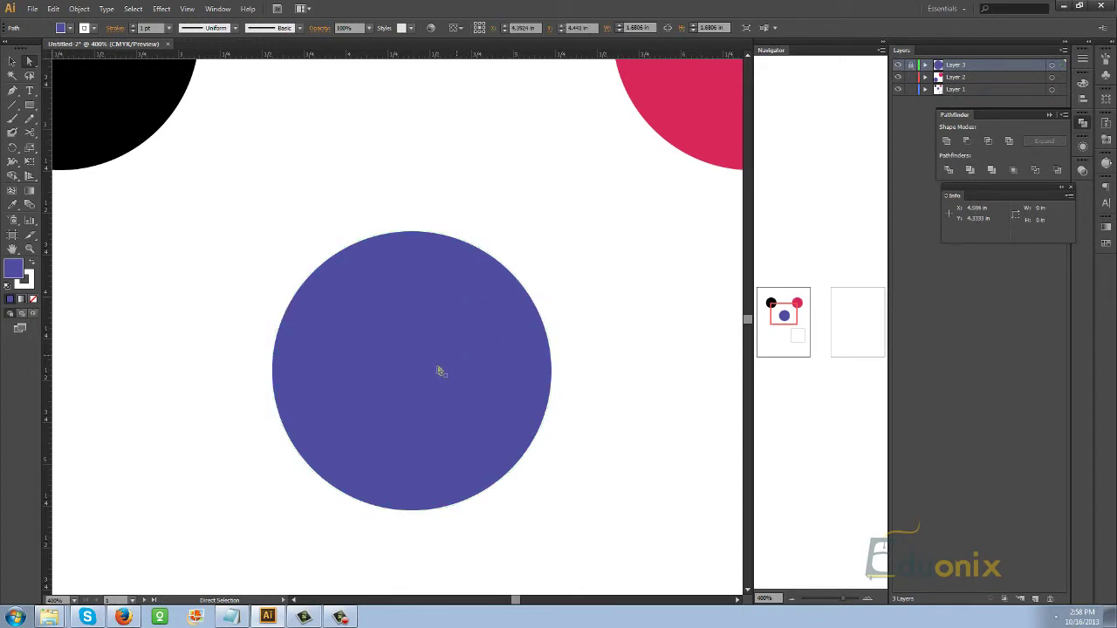
left_click(439, 371)
left_click(730, 181)
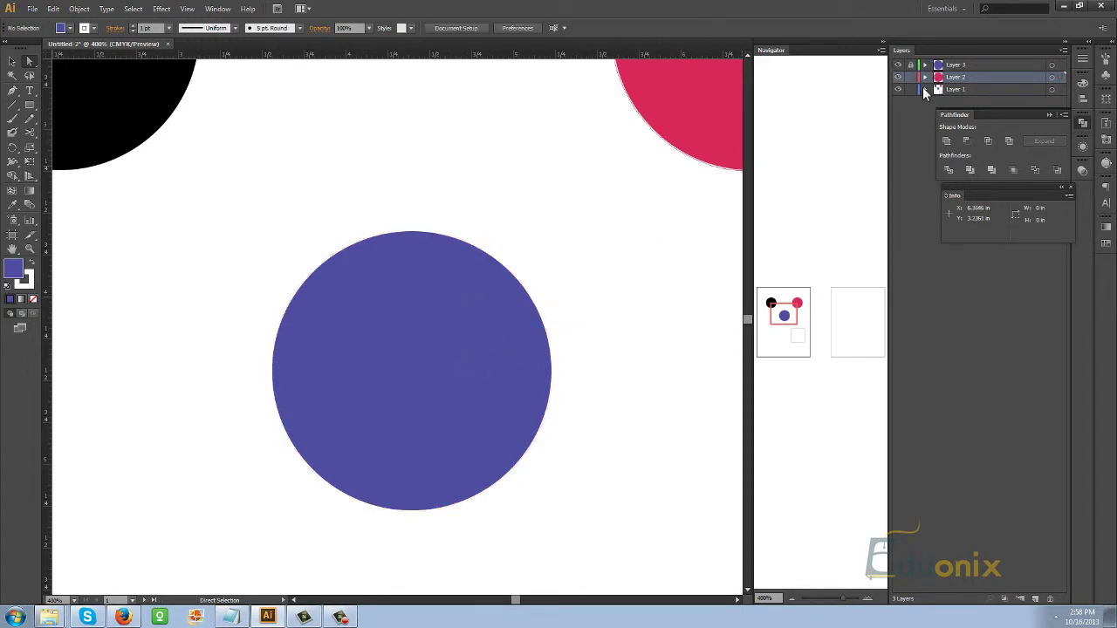
left_click(951, 90)
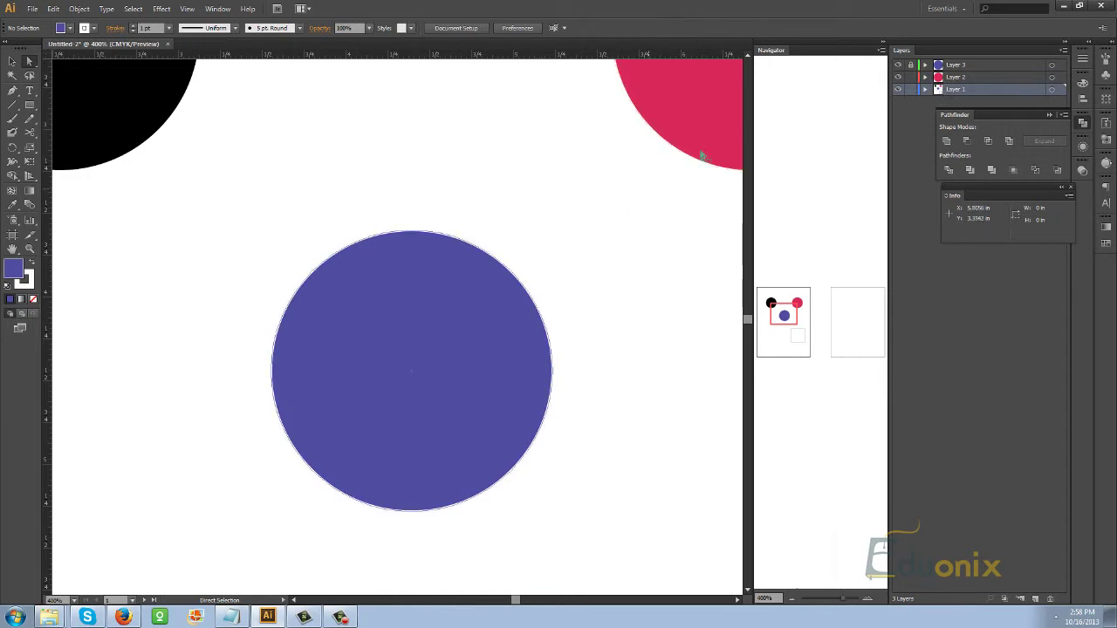
left_click(489, 325)
left_click(708, 99)
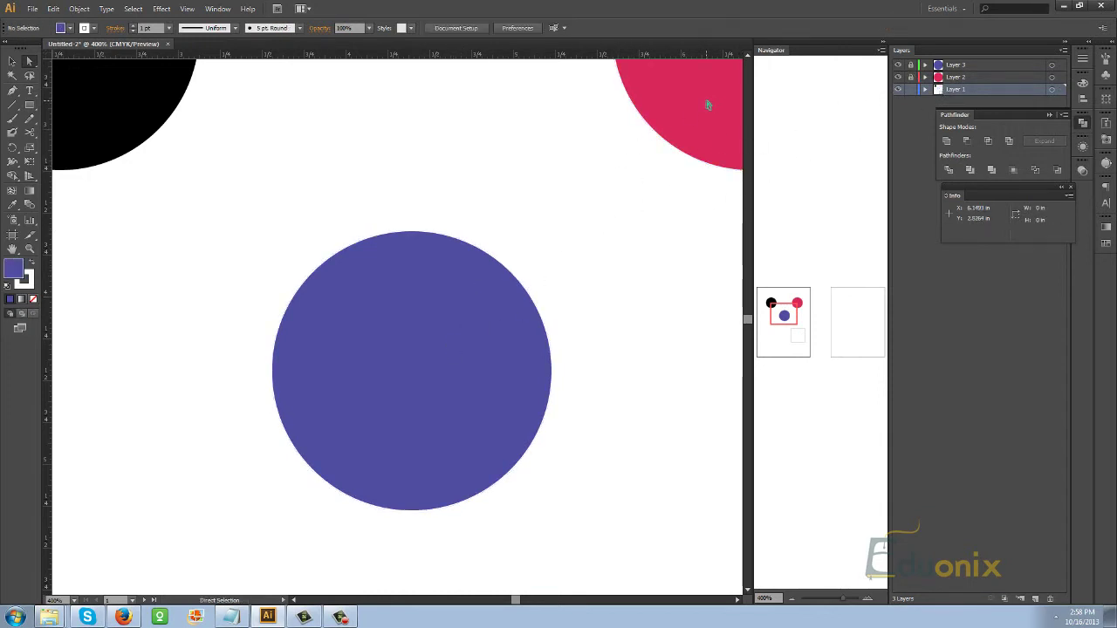
Step: Zoom out to 200% and frame all three circles in the window
key("z")
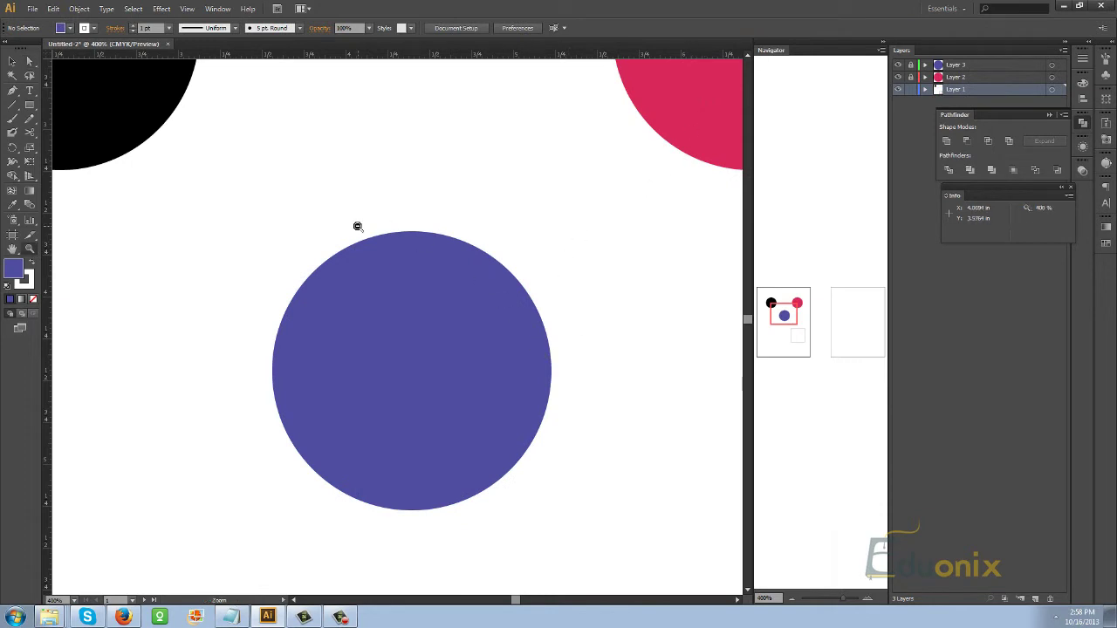
left_click(357, 224, "alt")
left_click_drag(524, 282, 497, 316)
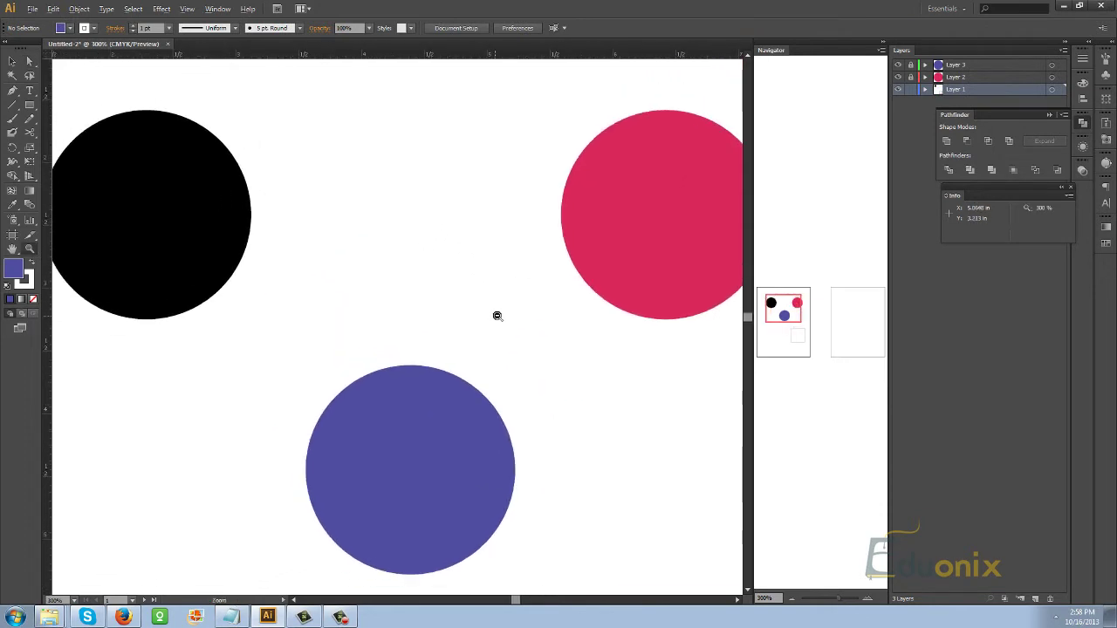
left_click(497, 316, "alt")
left_click_drag(383, 260, 449, 267)
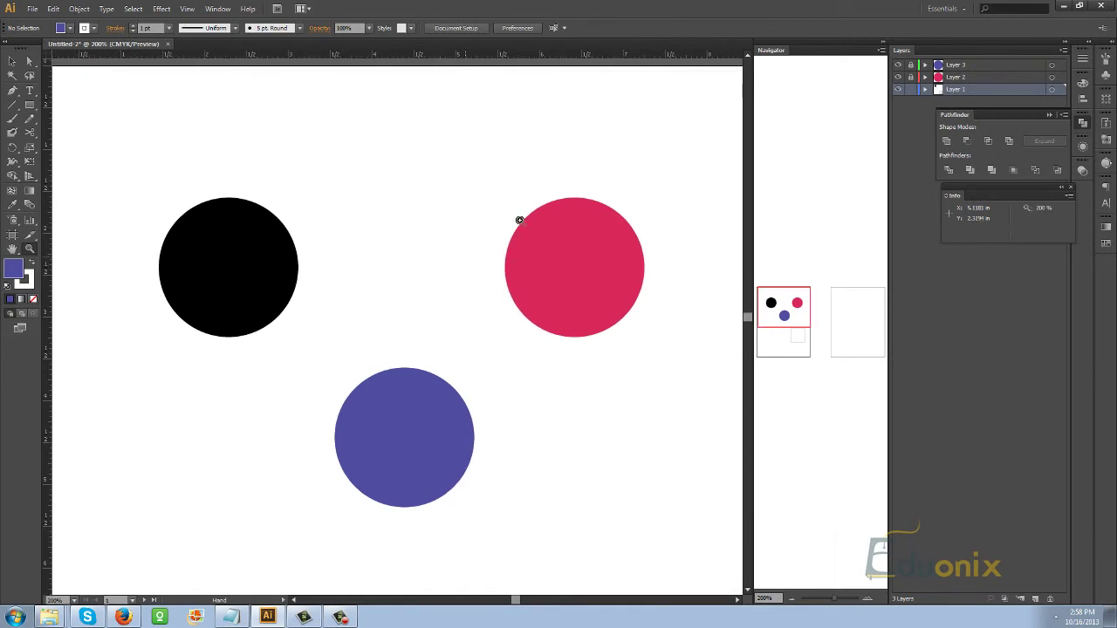
Step: Collapse the Navigator, pull it out of the dock and close it, and hide Layer 2
left_click(884, 43)
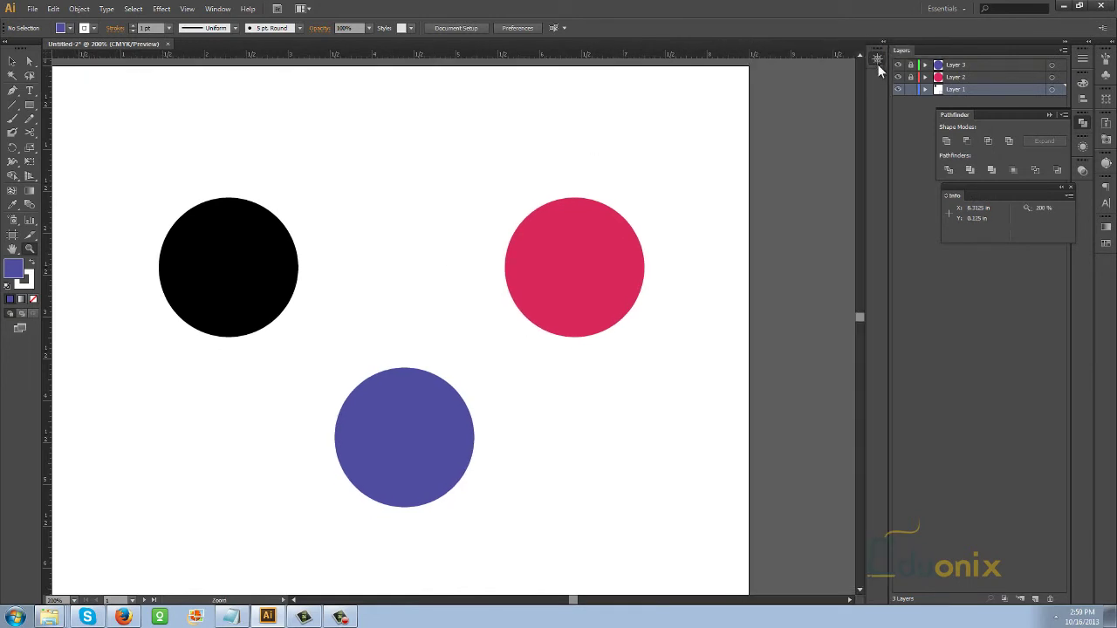
left_click_drag(877, 62, 808, 149)
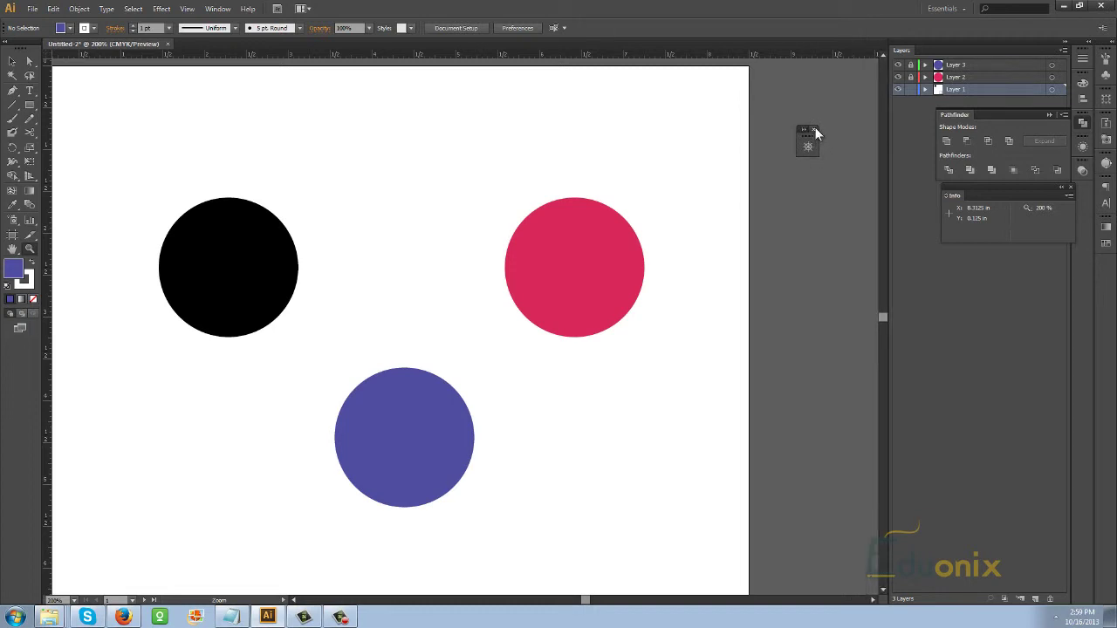
left_click(814, 130)
left_click(898, 77)
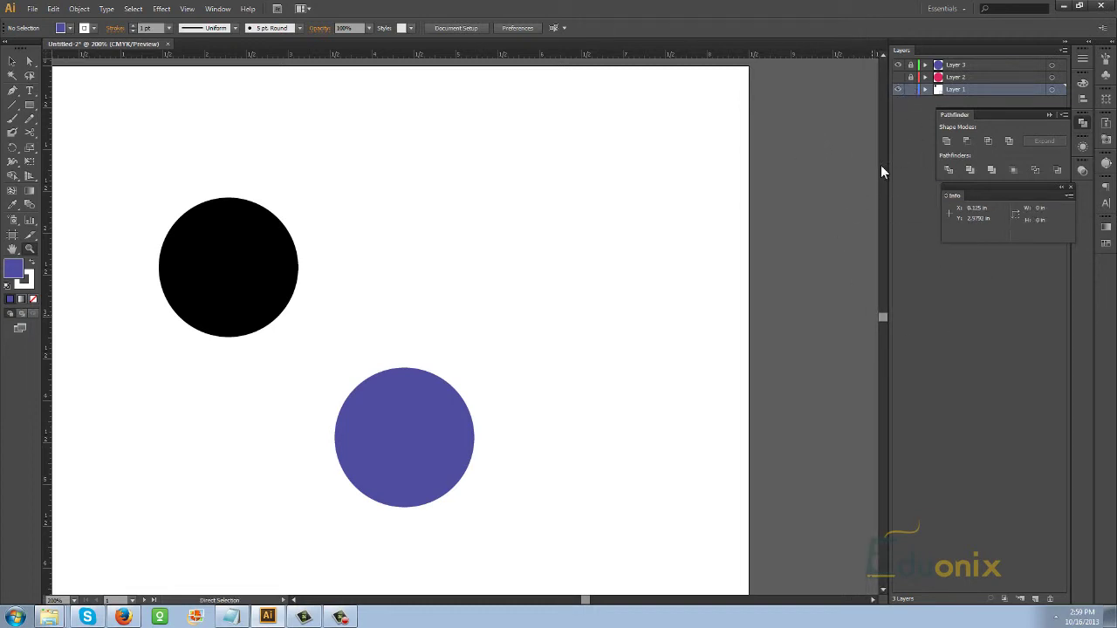
Step: Zoom to 300% around the black and purple circles and switch the document to Pixel Preview
left_click(233, 431)
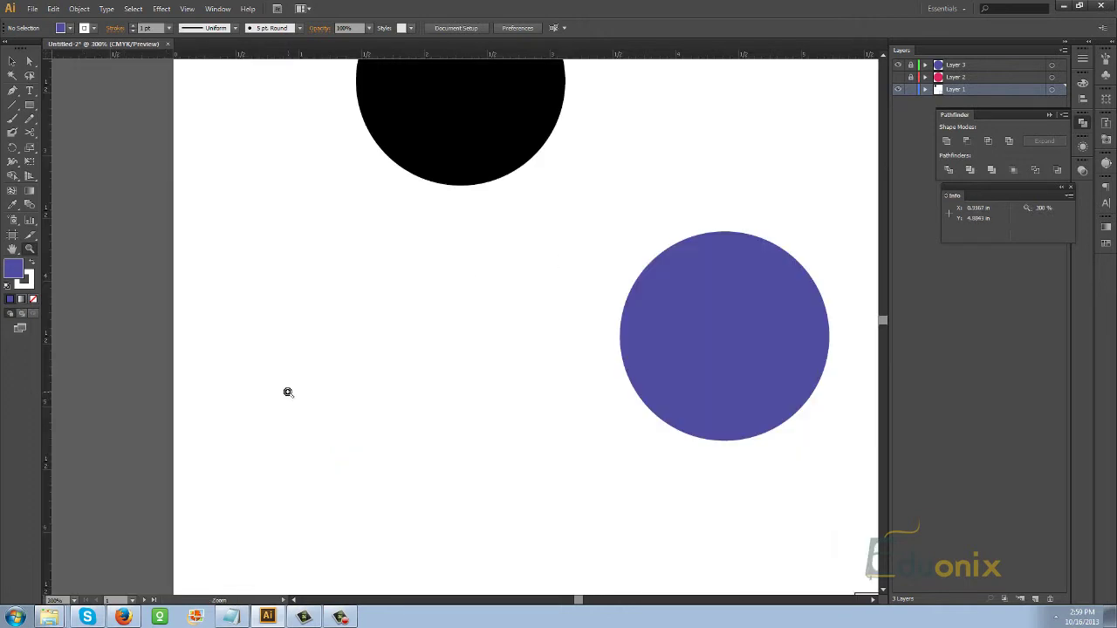
left_click_drag(357, 335, 263, 449)
left_click(186, 9)
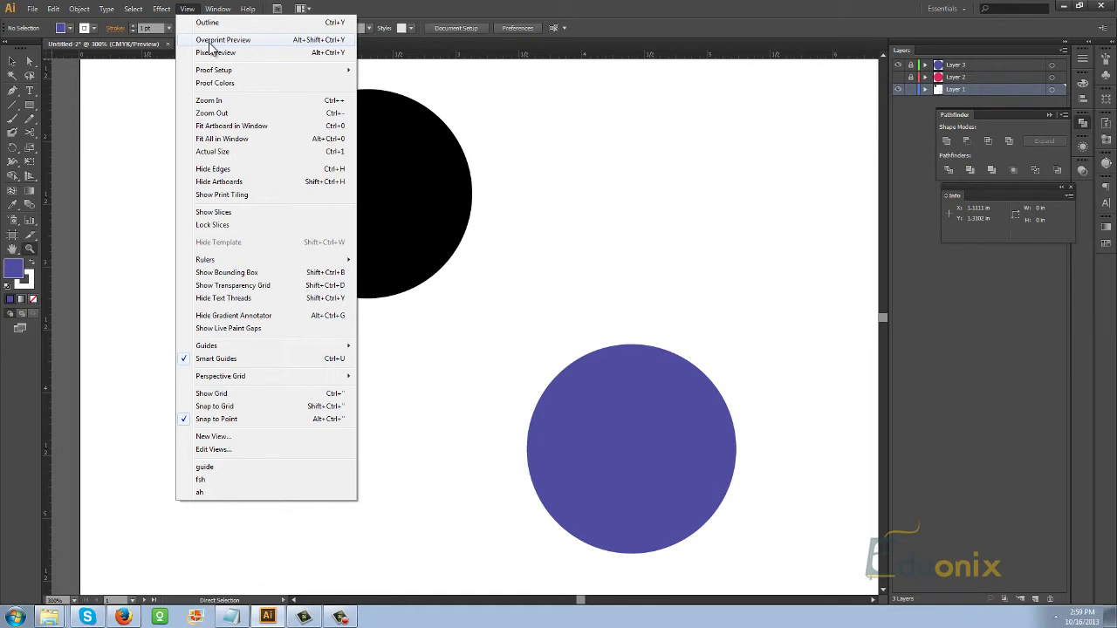
left_click(214, 53)
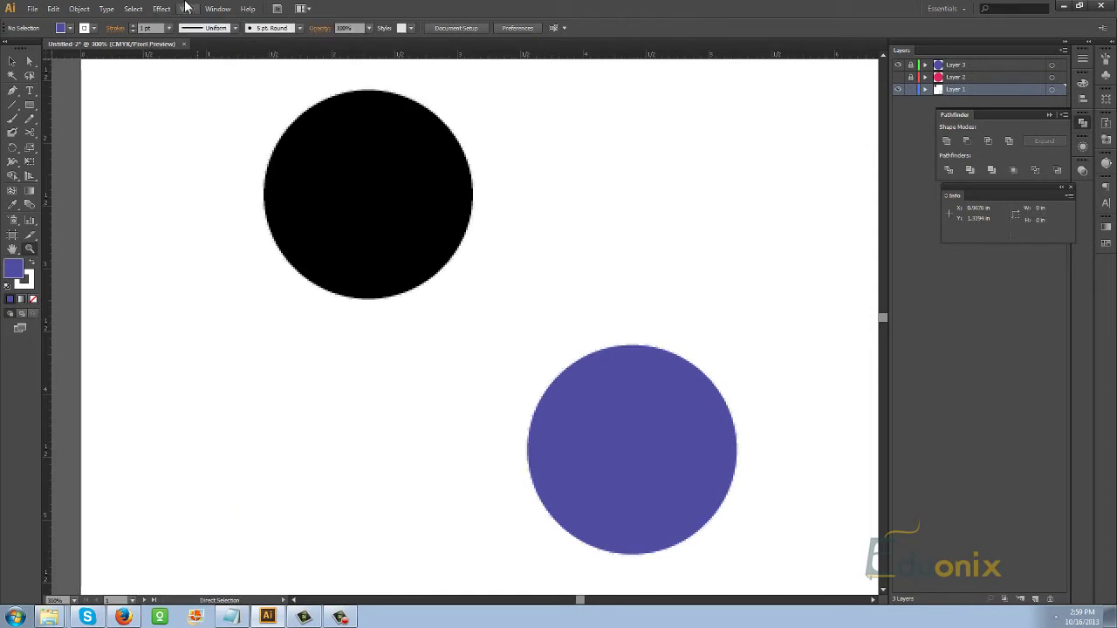
Step: Save the current view under the name "pixel layers2,3 zoomed"
left_click(186, 8)
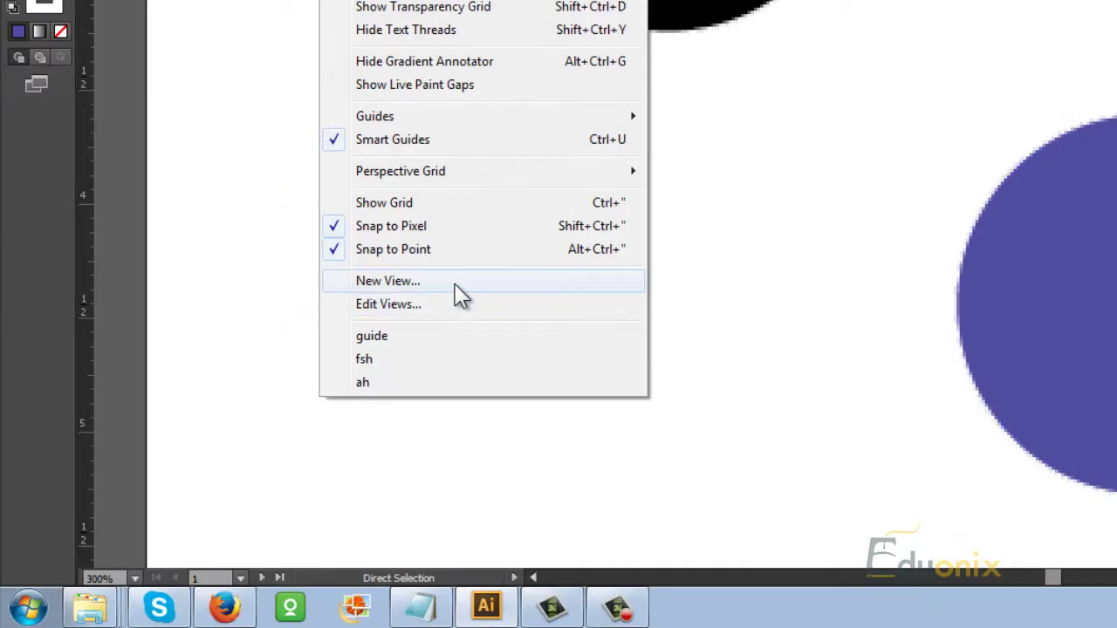
left_click(455, 283)
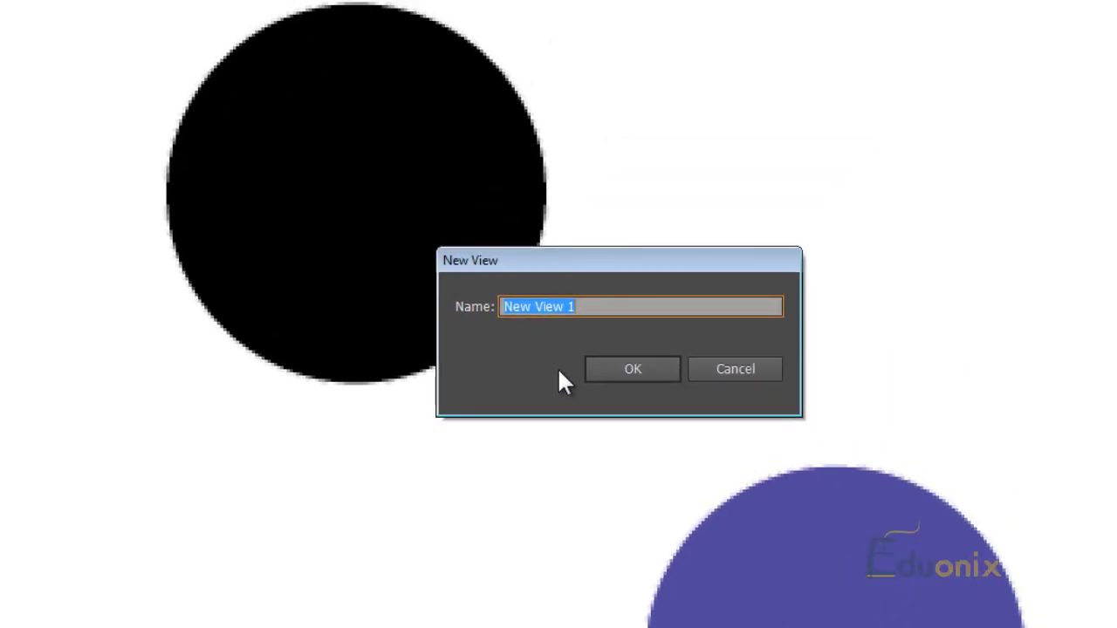
type("pixel")
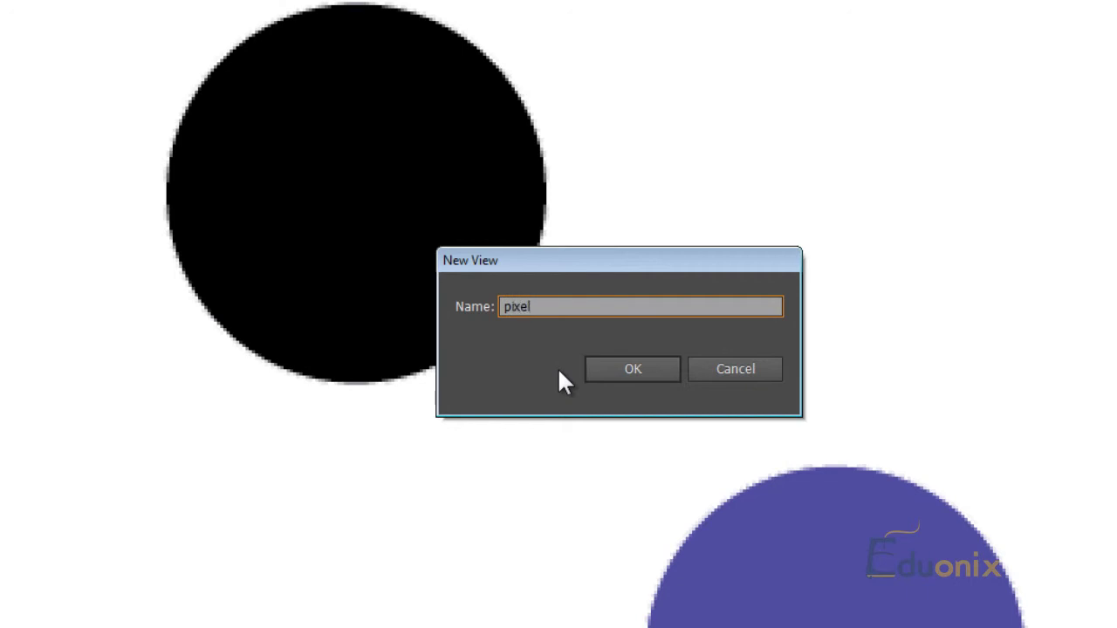
type(" layers2,3 zoomed")
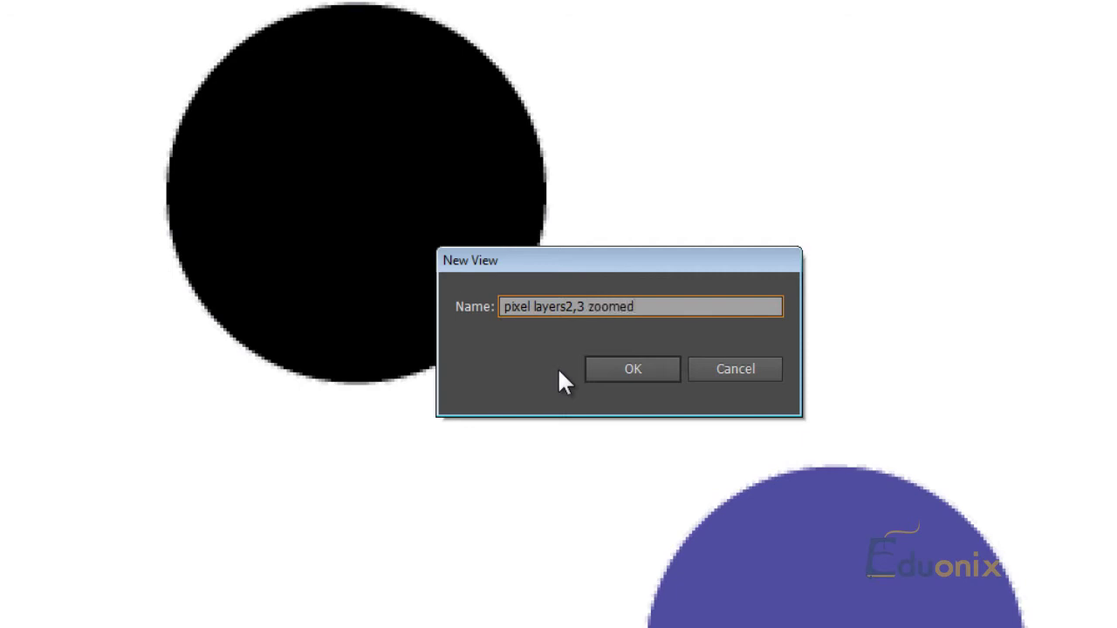
key("Return")
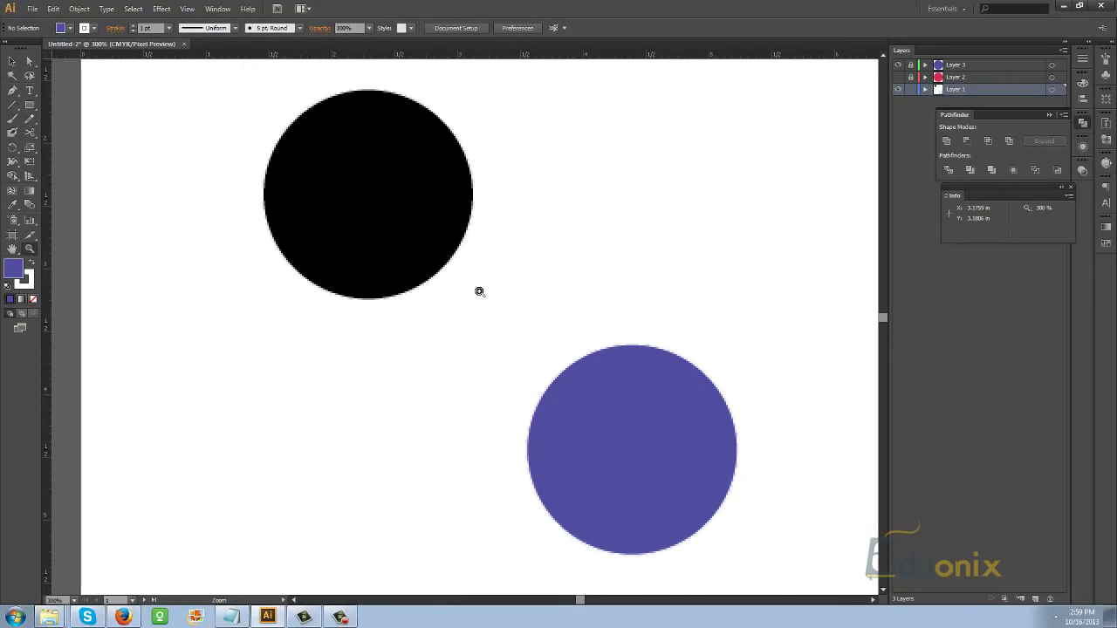
Step: Zoom out to 100%, show Layer 2 and hide Layers 3 and 1 so only the red circle is displayed
left_click(740, 206, "alt")
left_click(597, 253, "alt")
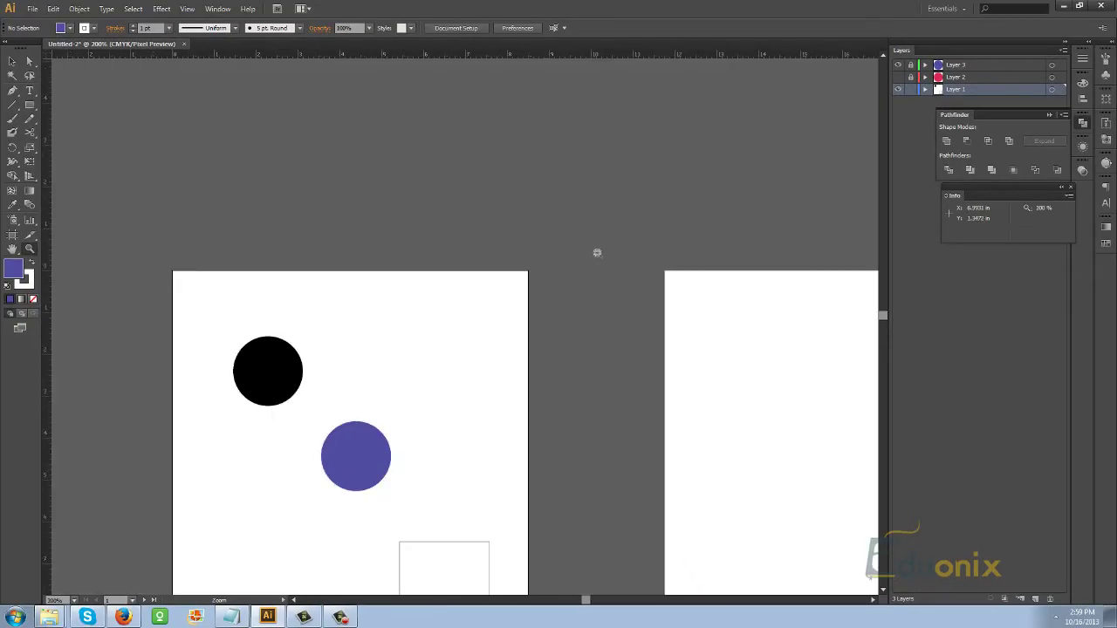
left_click_drag(398, 389, 427, 307)
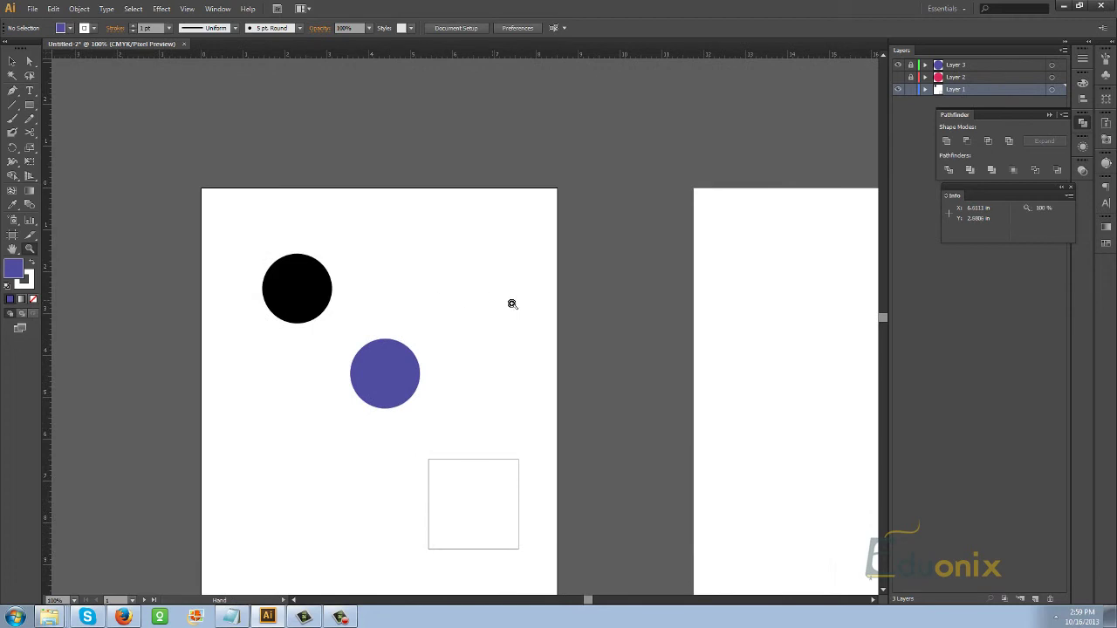
left_click(898, 77)
left_click(898, 64)
left_click(898, 89)
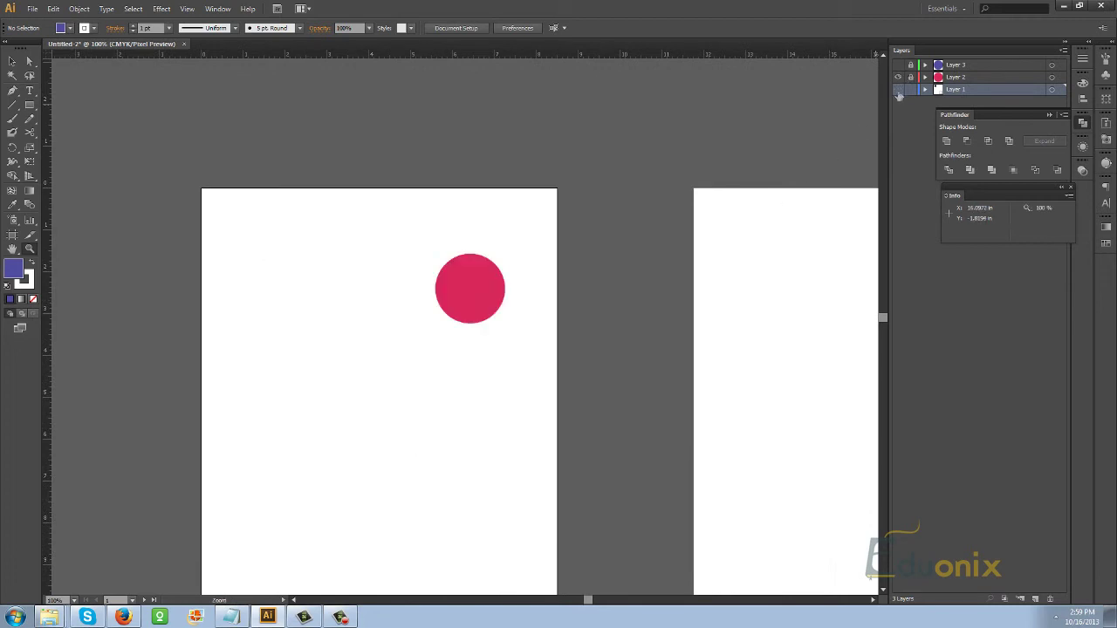
Step: Pull the Color and Align panel group out of the dock as a floating panel and zoom to 200% near the red circle
left_click(1083, 82)
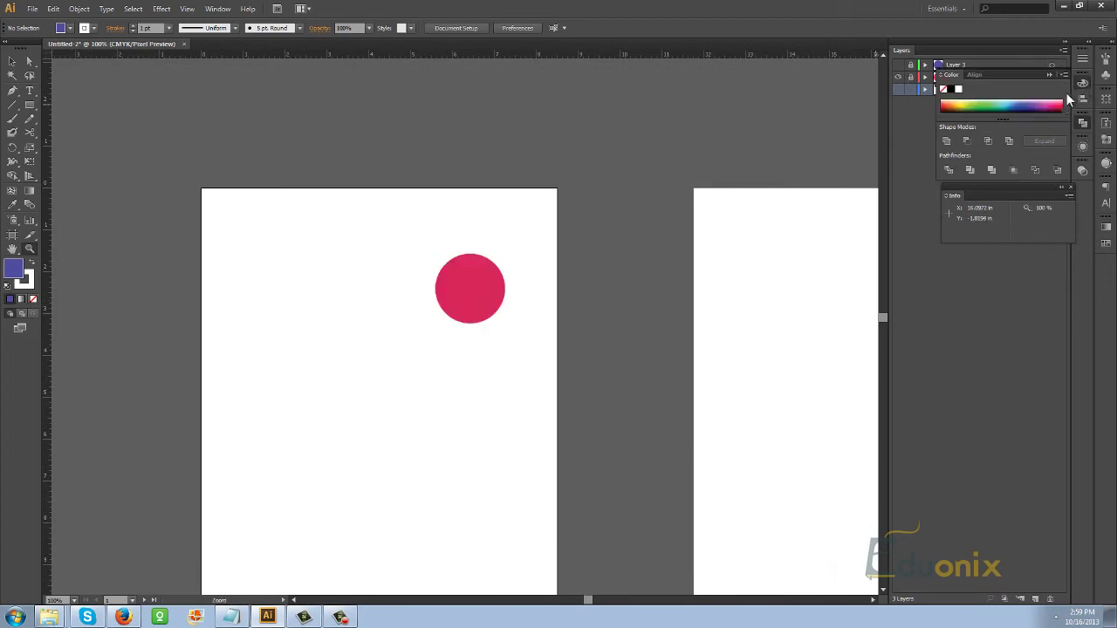
left_click_drag(1001, 77, 978, 358)
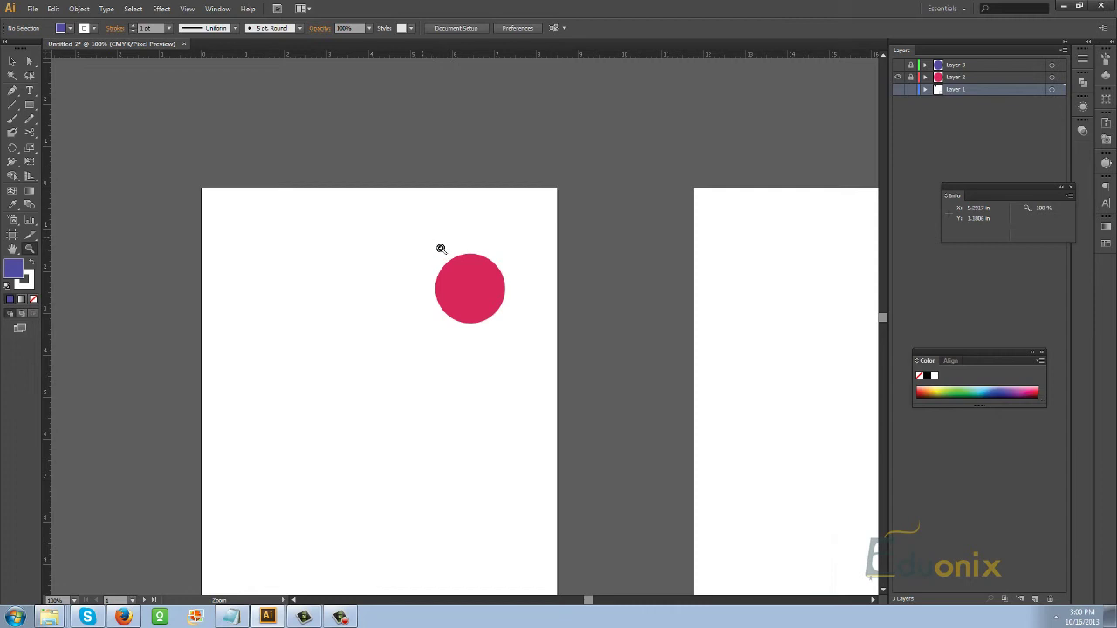
left_click_drag(439, 246, 803, 332)
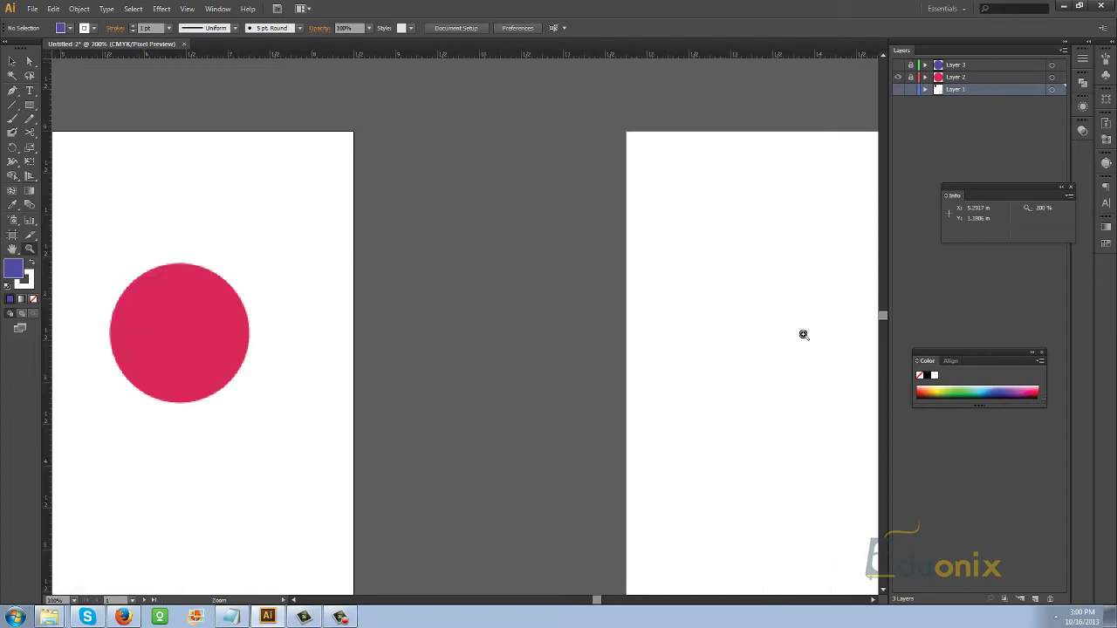
Step: Switch the document from Pixel Preview to Overprint Preview
left_click(186, 9)
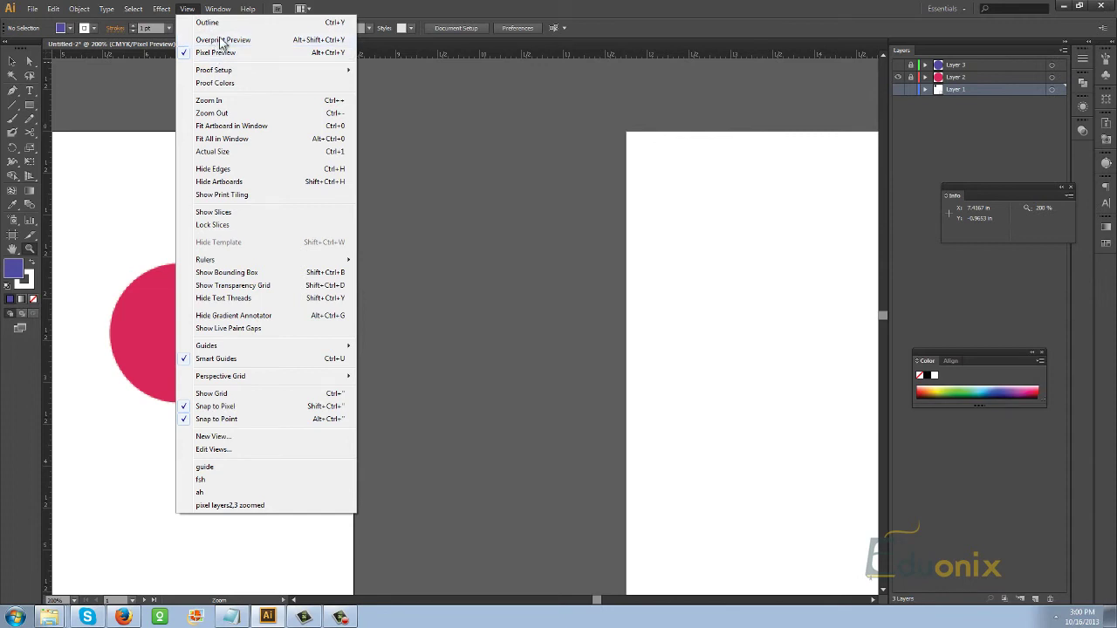
left_click(218, 40)
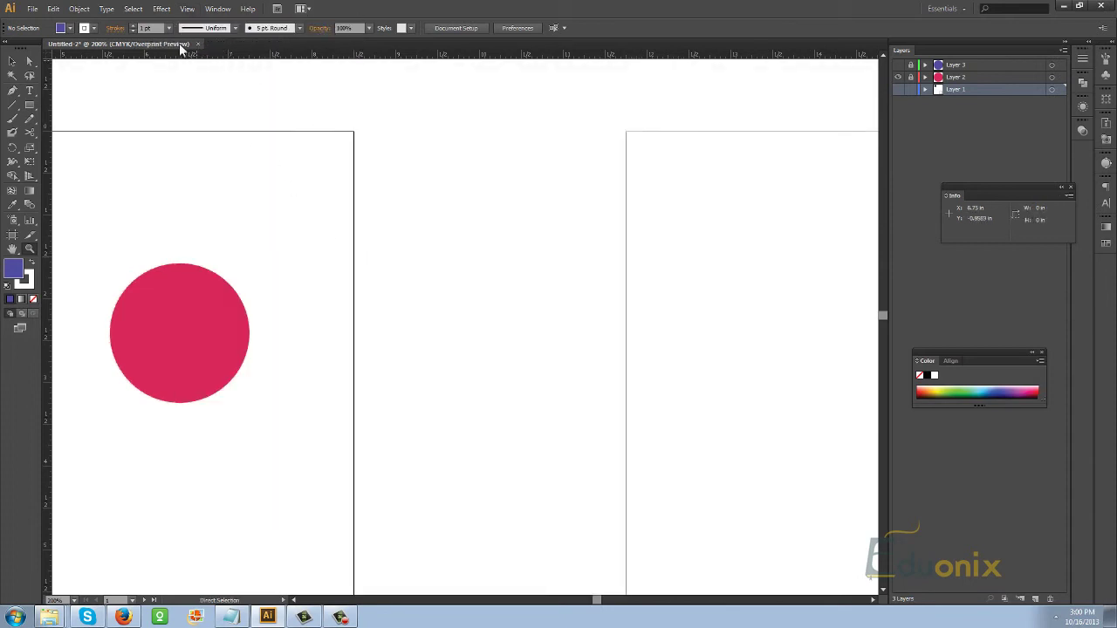
left_click(185, 7)
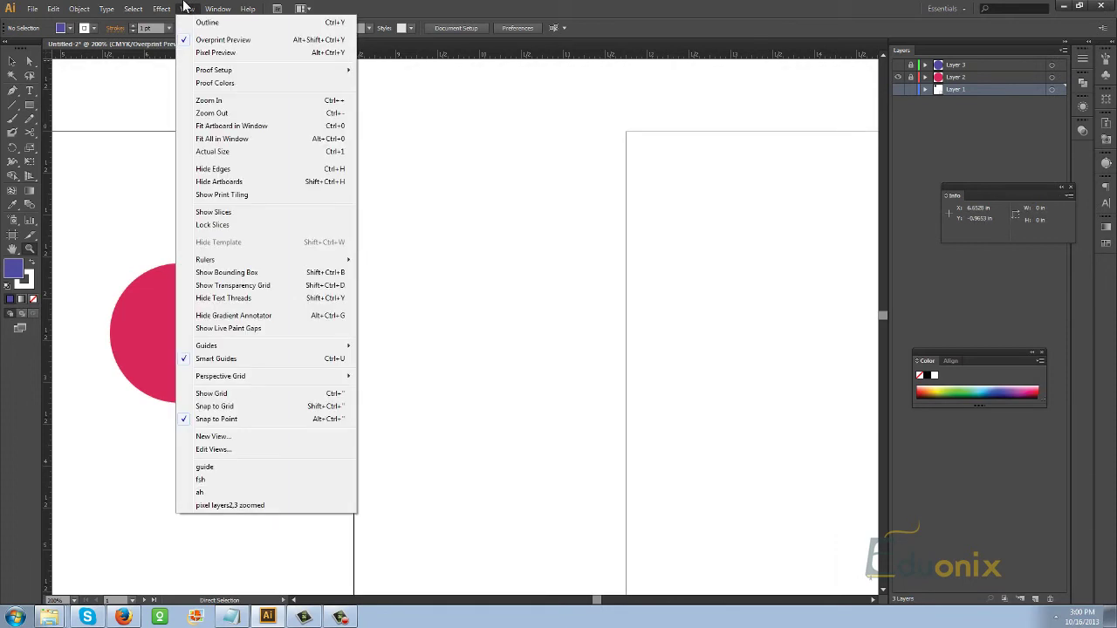
left_click(185, 7)
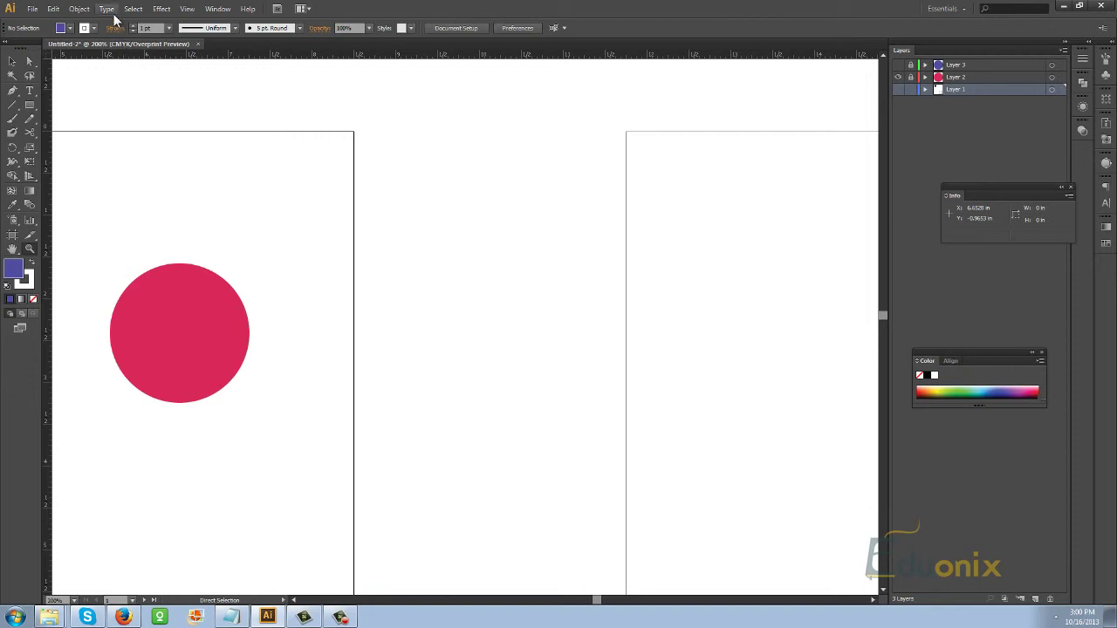
Step: Save the current view of the red circle under the name "tsyh"
left_click(186, 8)
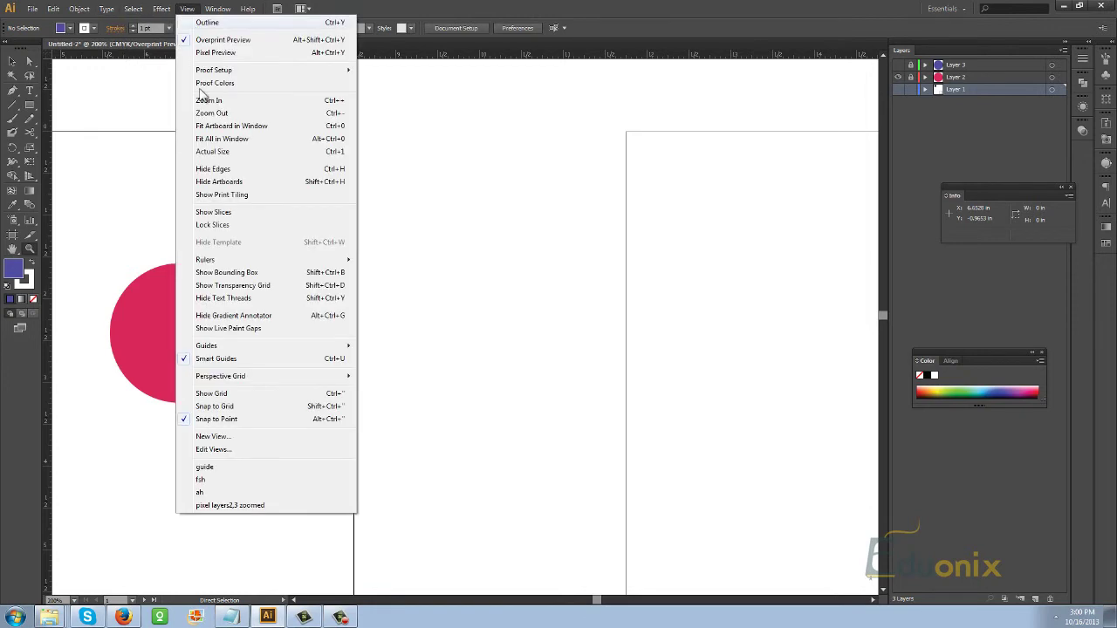
left_click(249, 434)
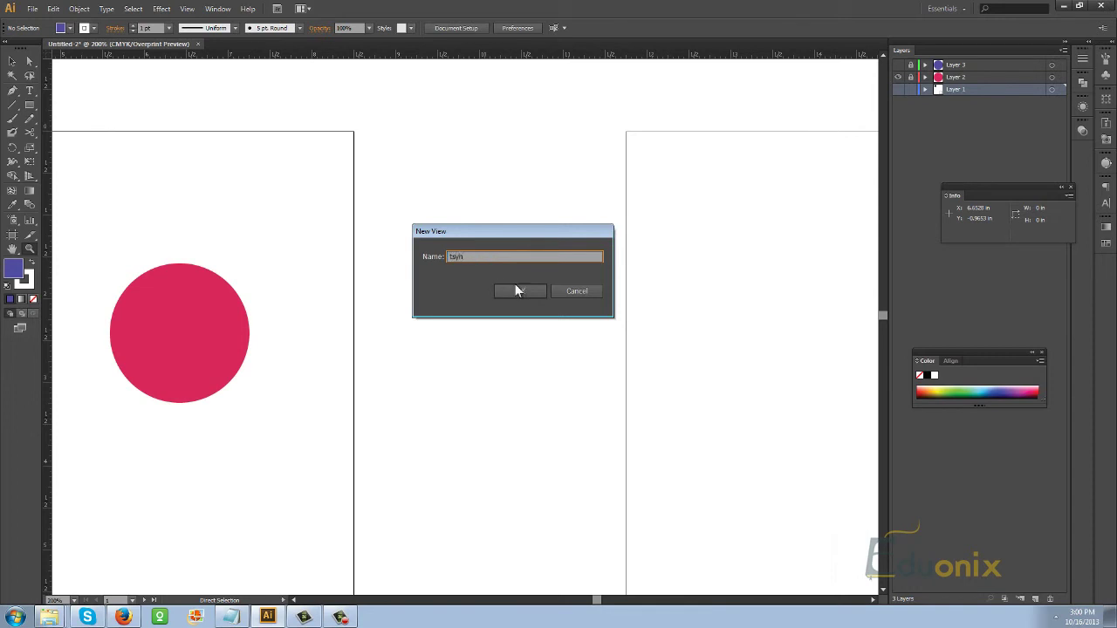
left_click(521, 289)
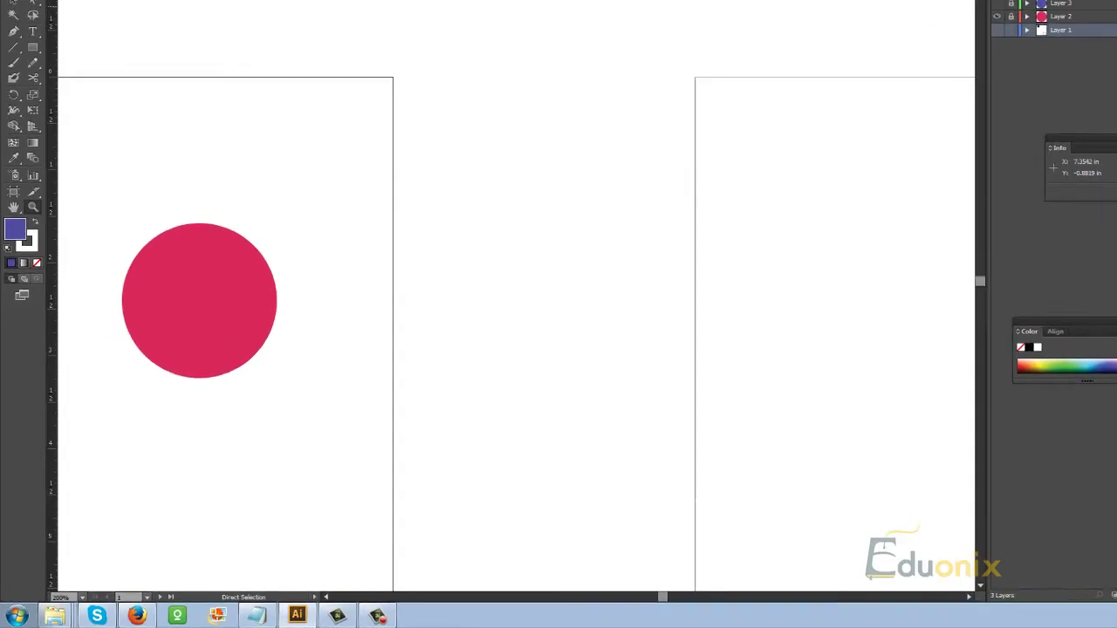
Step: Recall the saved view "pixel layers2,3 zoomed" and switch back to the saved view "tsyh"
left_click(208, 0)
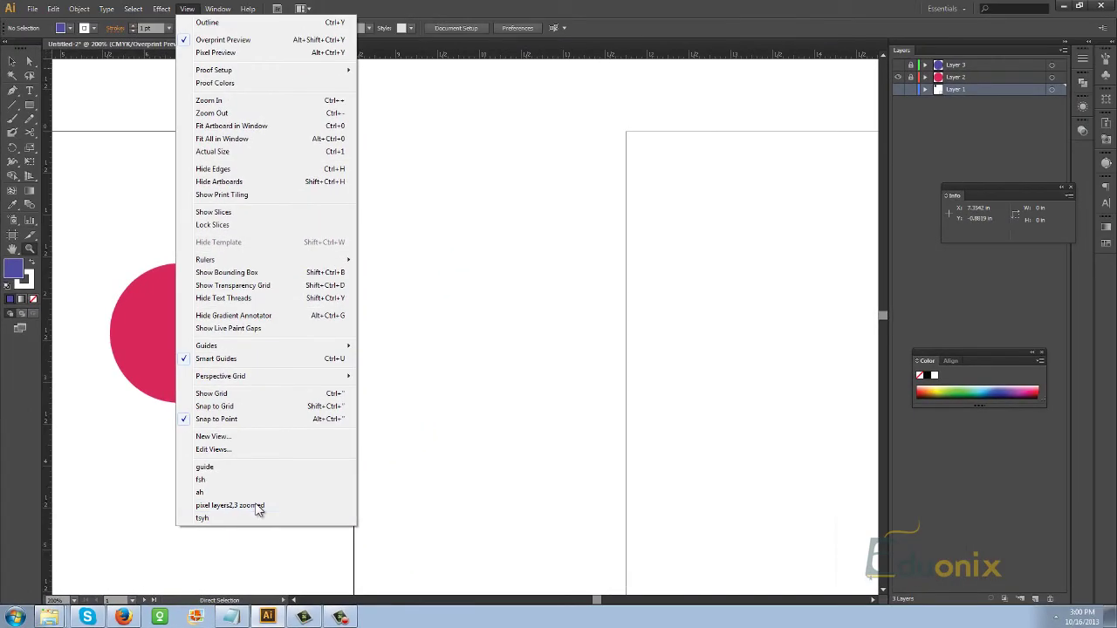
left_click(471, 405)
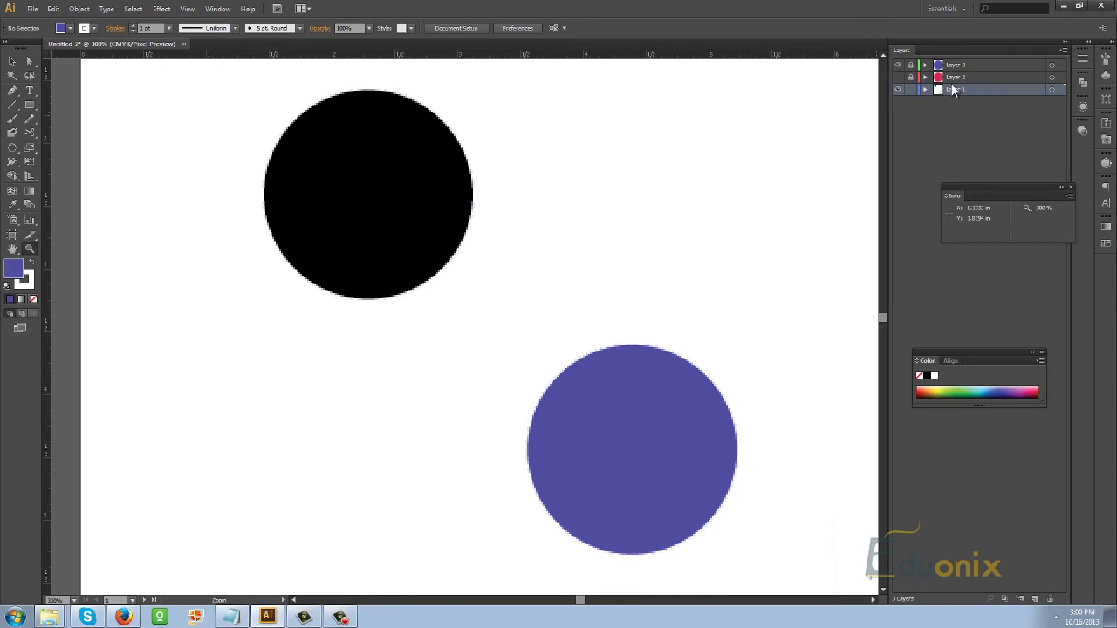
left_click(187, 8)
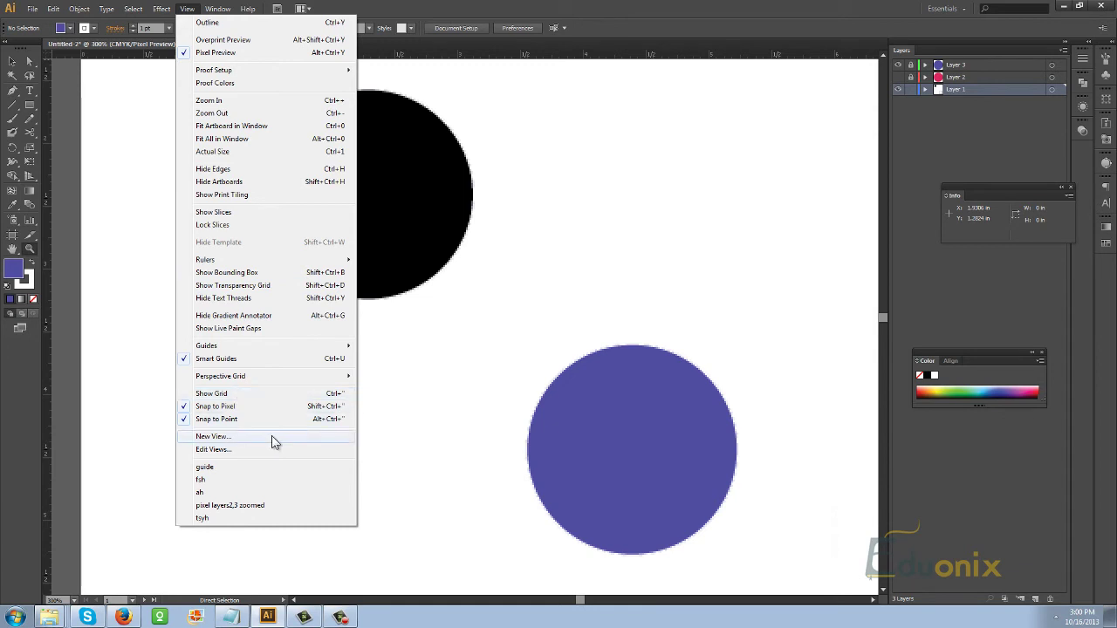
left_click(239, 518)
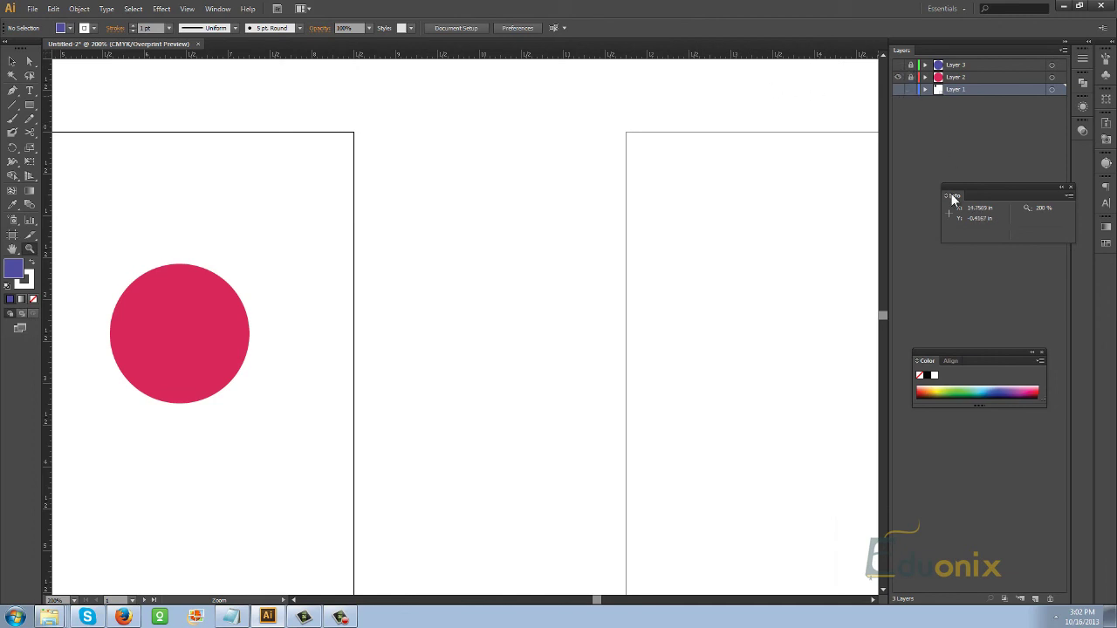
key("a")
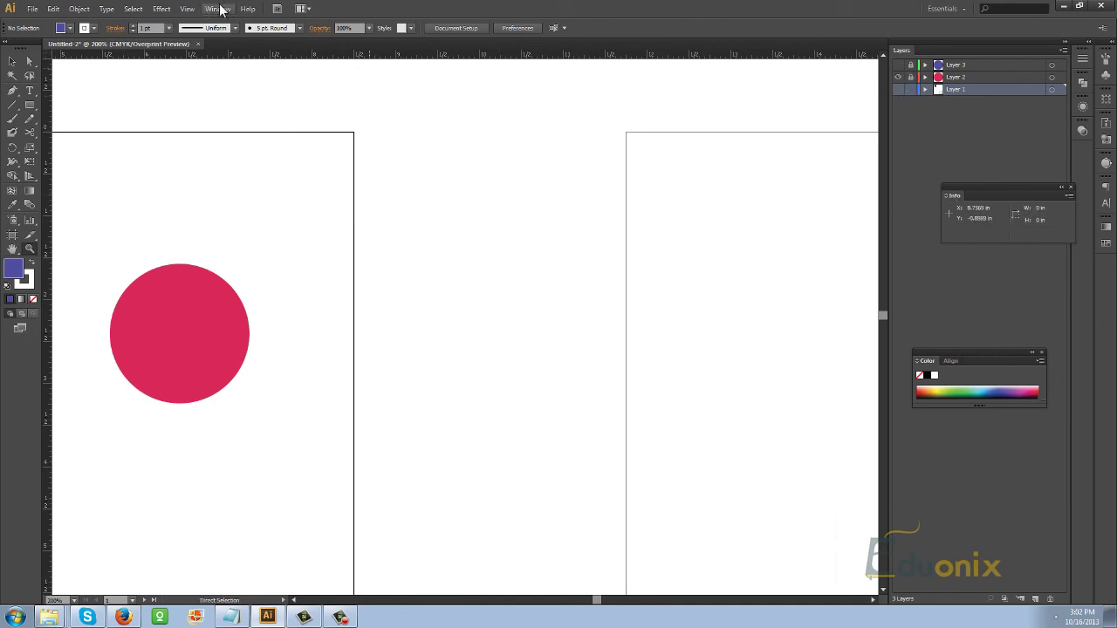
key("z")
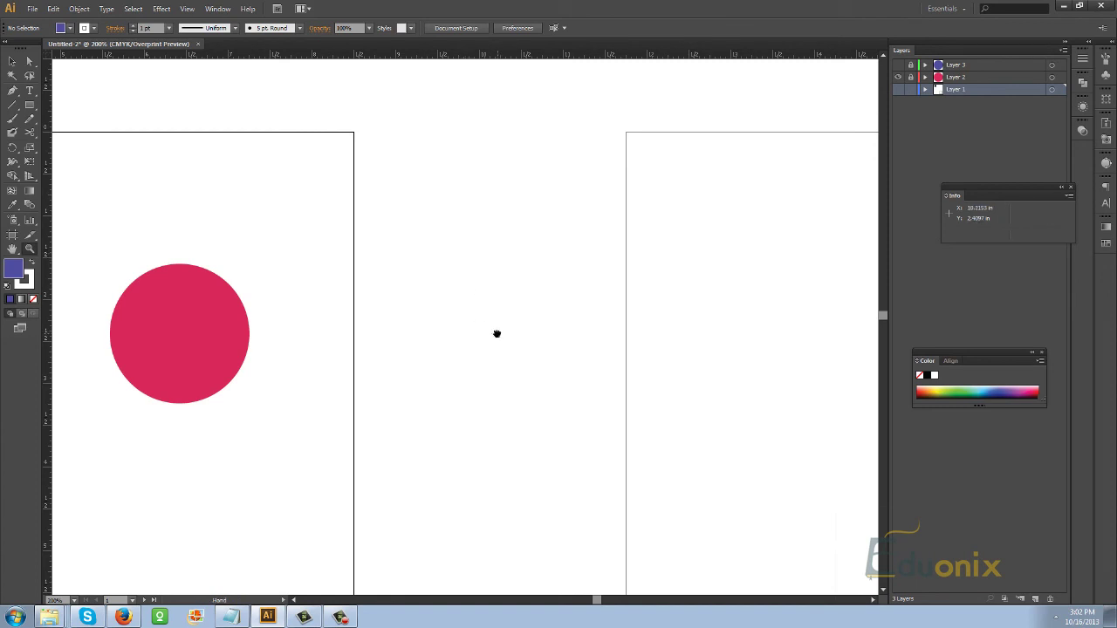
left_click_drag(497, 331, 178, 322)
left_click_drag(437, 314, 536, 303)
left_click_drag(353, 314, 718, 303)
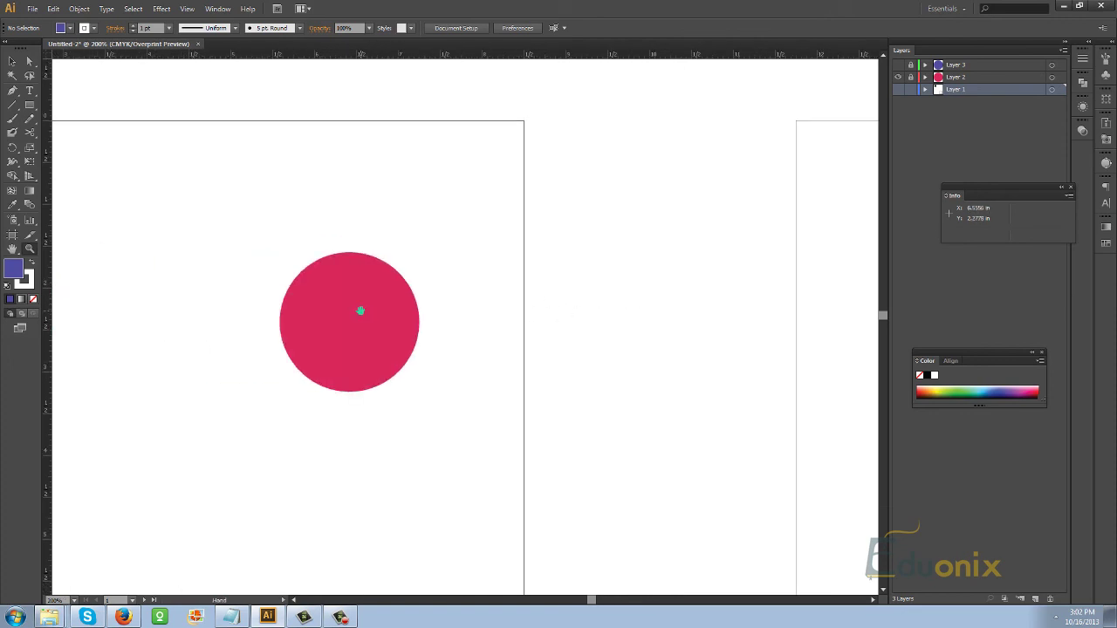